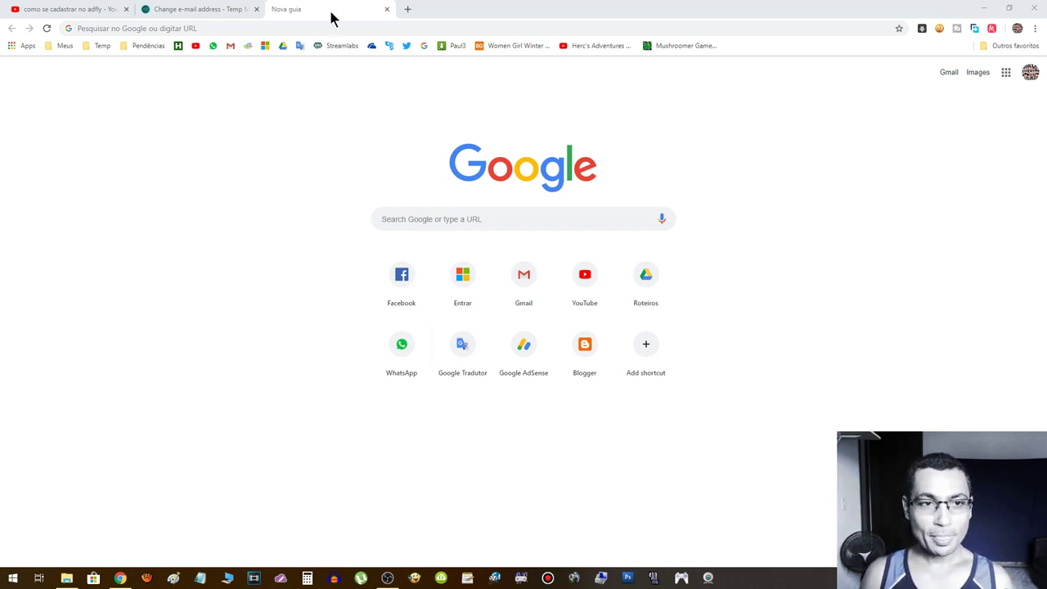
- Load adf.ly in the blank tab and open the 'Una-se agora' free account sign-up form
{"action": "left_click", "coordinate": [200, 8]}
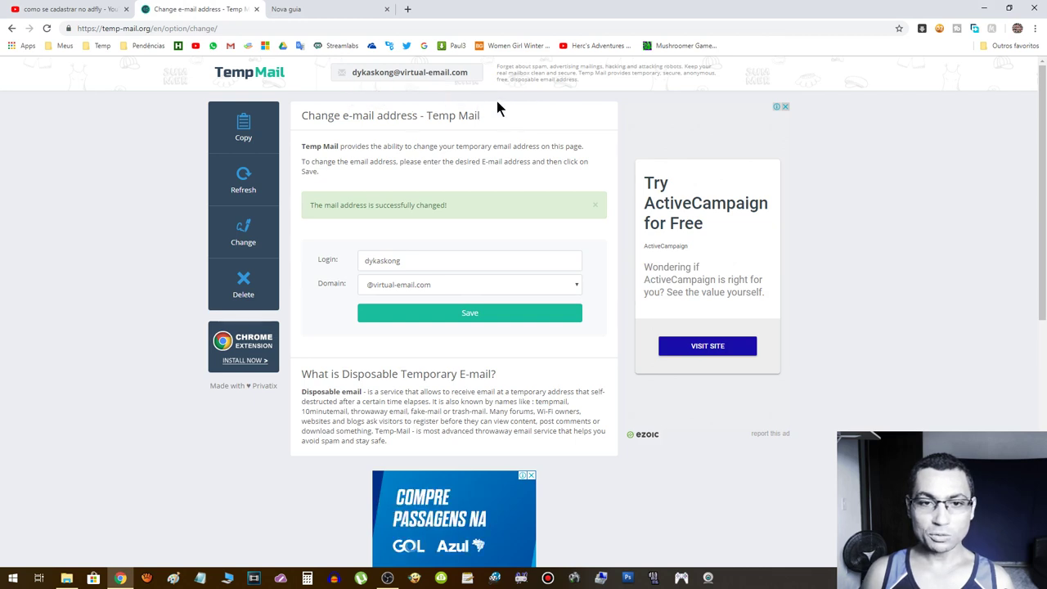
{"action": "left_click", "coordinate": [319, 9]}
{"action": "type", "text": "adf"}
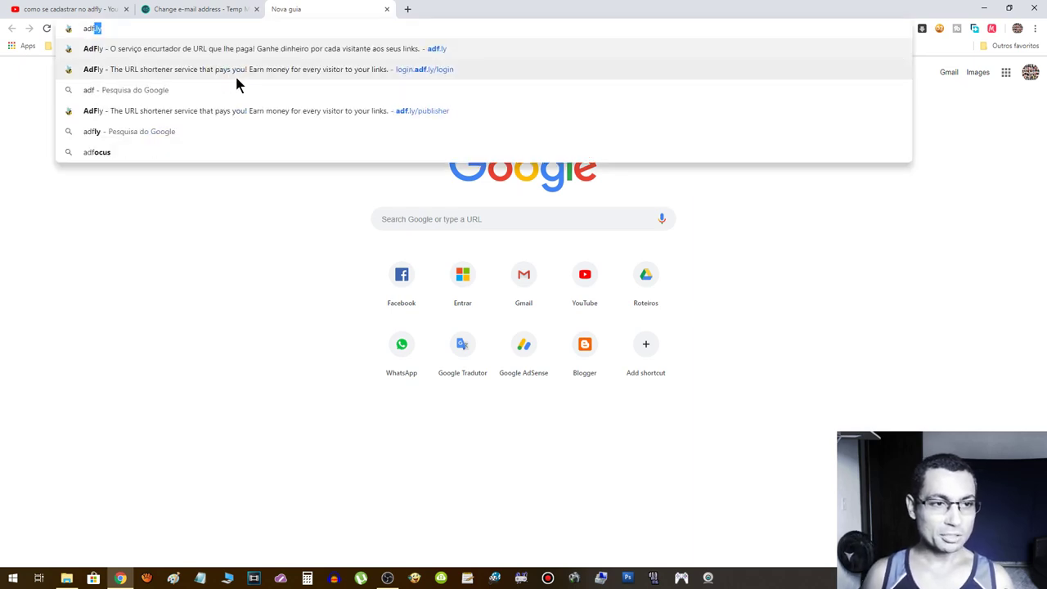
{"action": "type", "text": ".ly"}
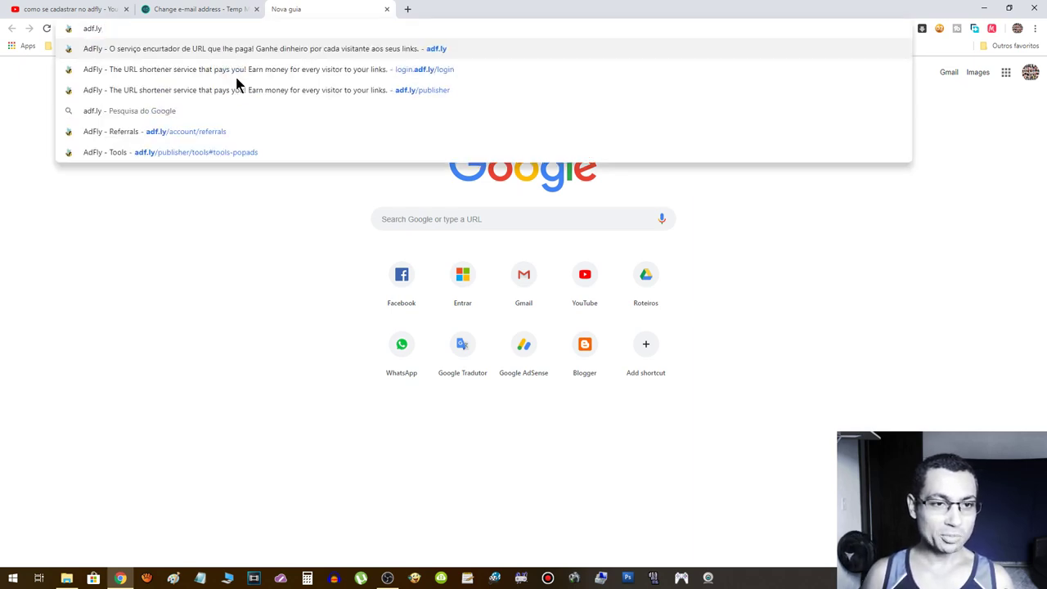
{"action": "key", "text": "Return"}
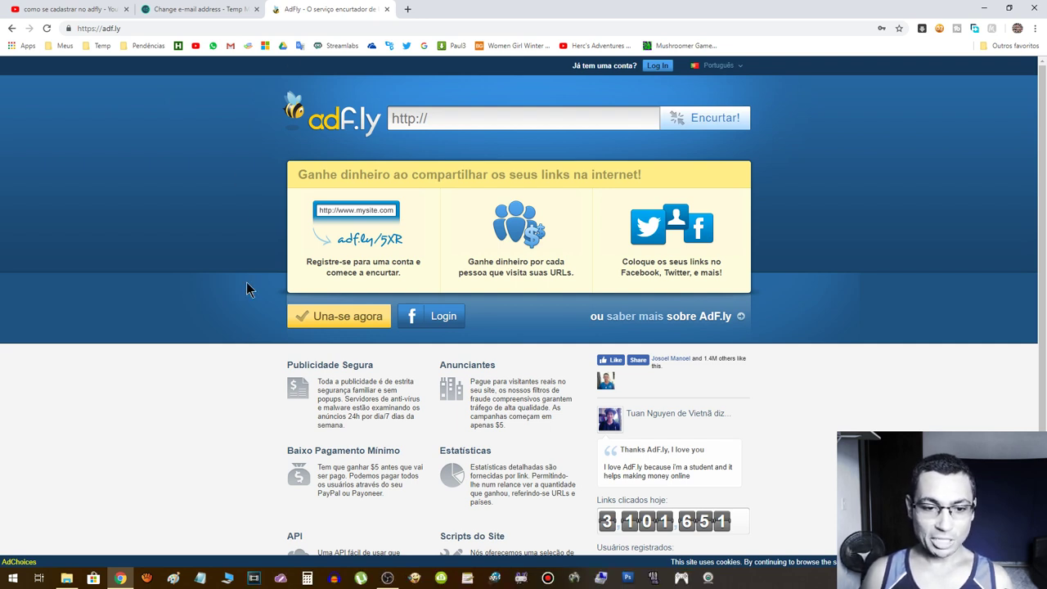
{"action": "left_click", "coordinate": [330, 317]}
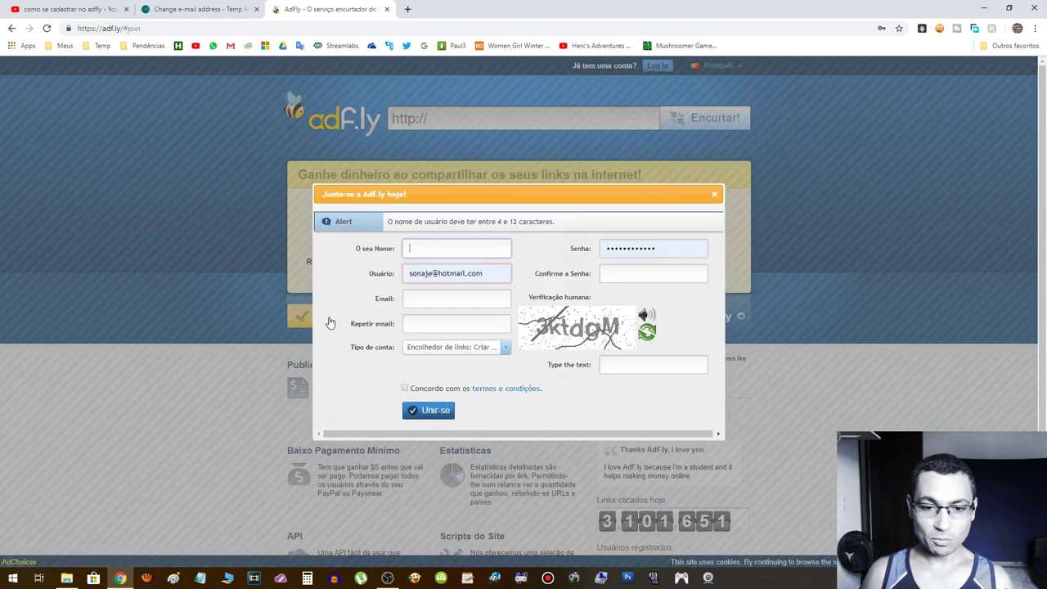
- Clear the autofilled Usuário field and complete the name in O seu Nome
{"action": "left_click", "coordinate": [487, 273]}
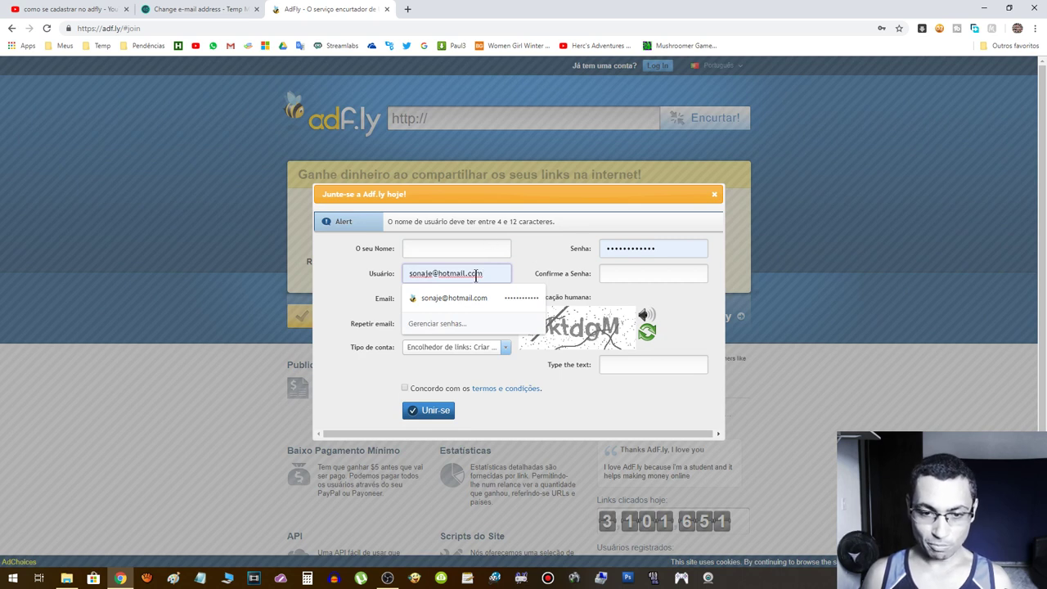
{"action": "left_click_drag", "start_coordinate": [486, 275], "coordinate": [324, 284]}
{"action": "key", "text": "Delete"}
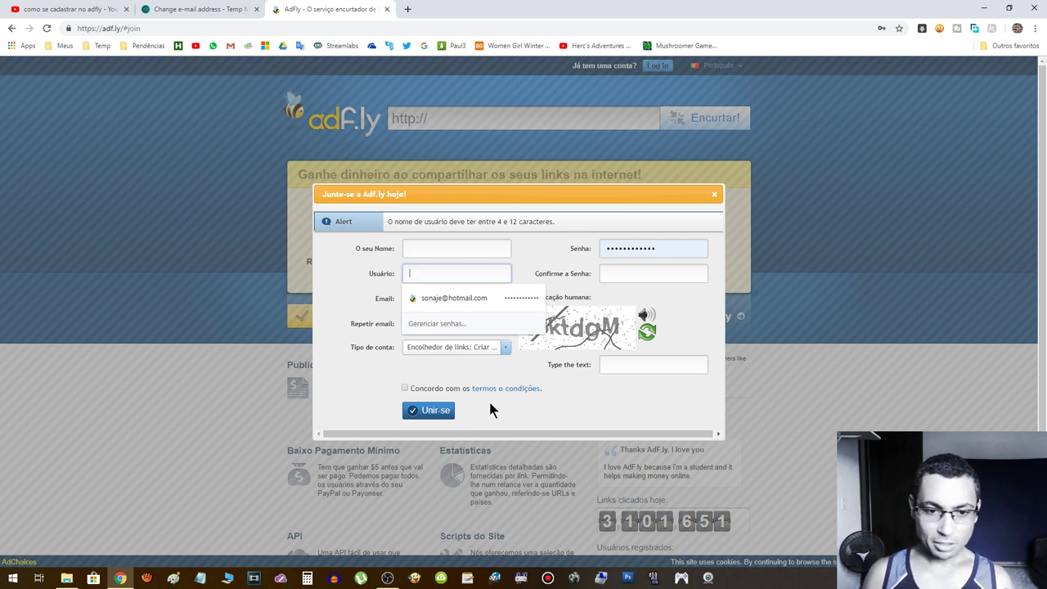
{"action": "left_click", "coordinate": [411, 249]}
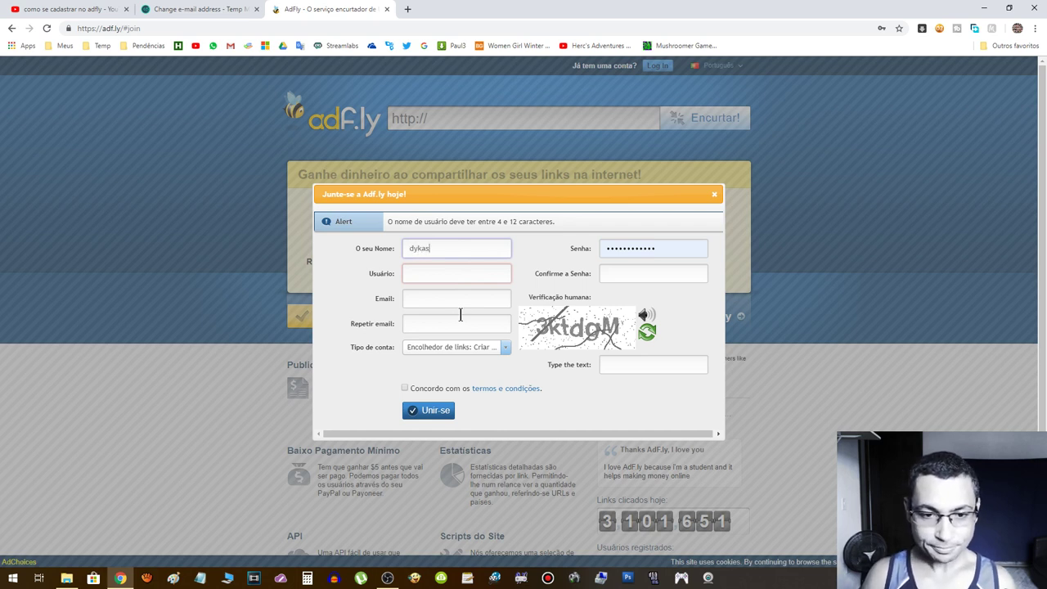
{"action": "key", "text": "Tab"}
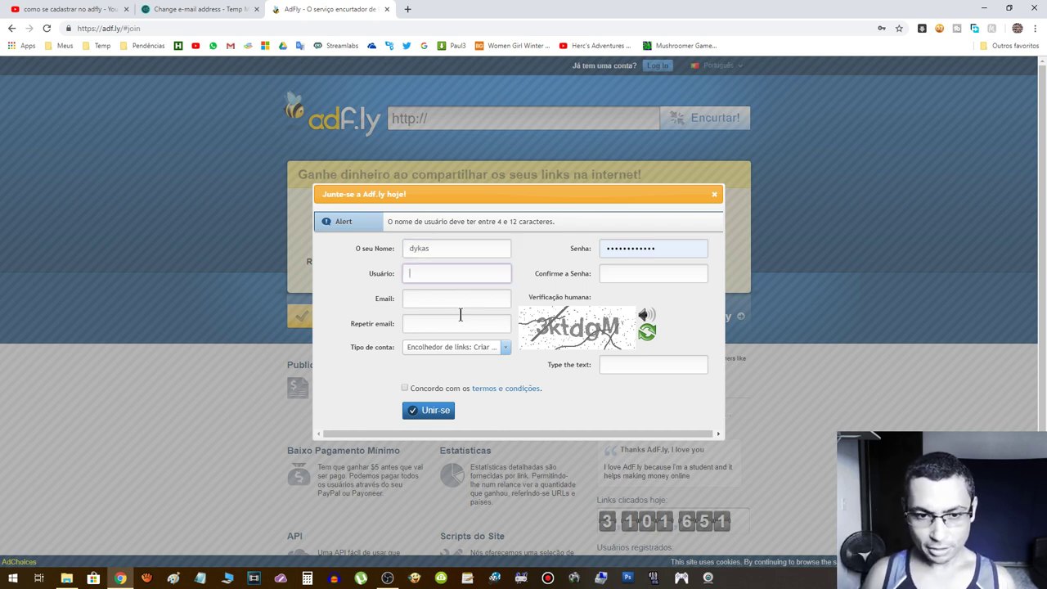
{"action": "key", "text": "shift+Tab"}
{"action": "key", "text": "End"}
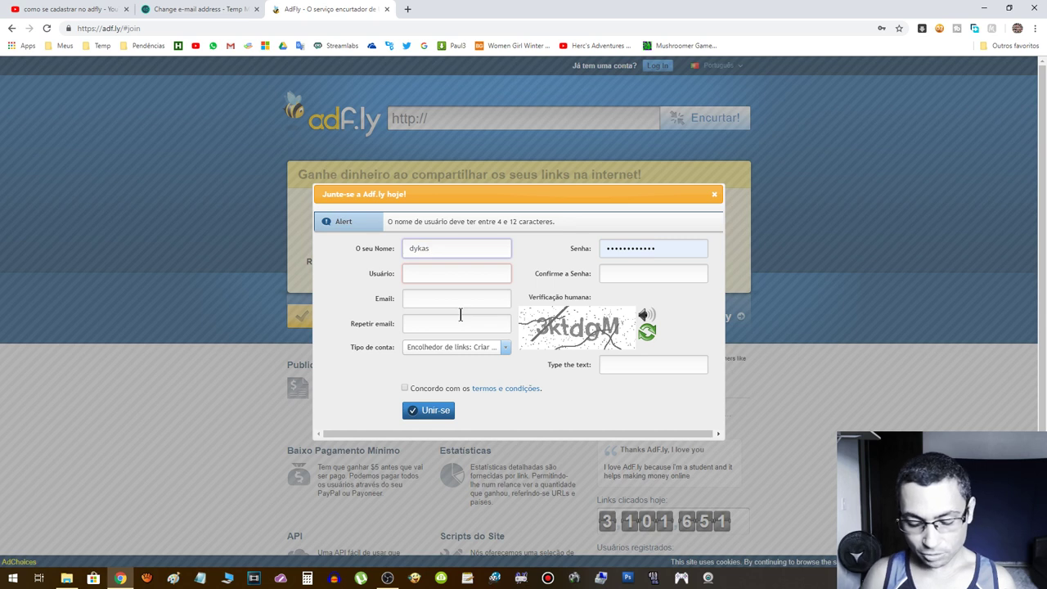
{"action": "type", "text": "kong"}
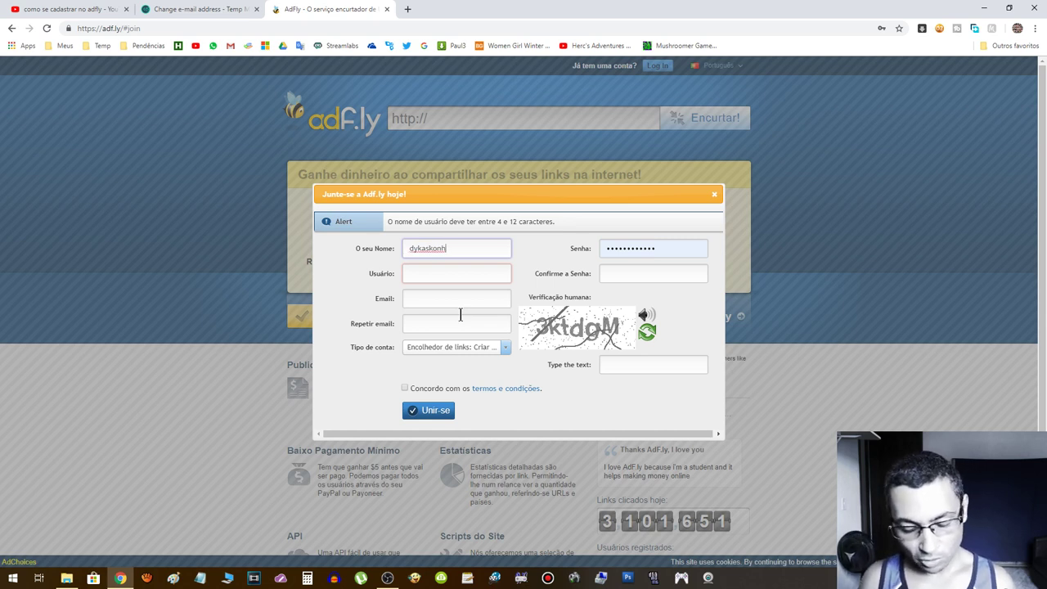
- Copy the full name into the Usuário field as the username
{"action": "left_click", "coordinate": [446, 276]}
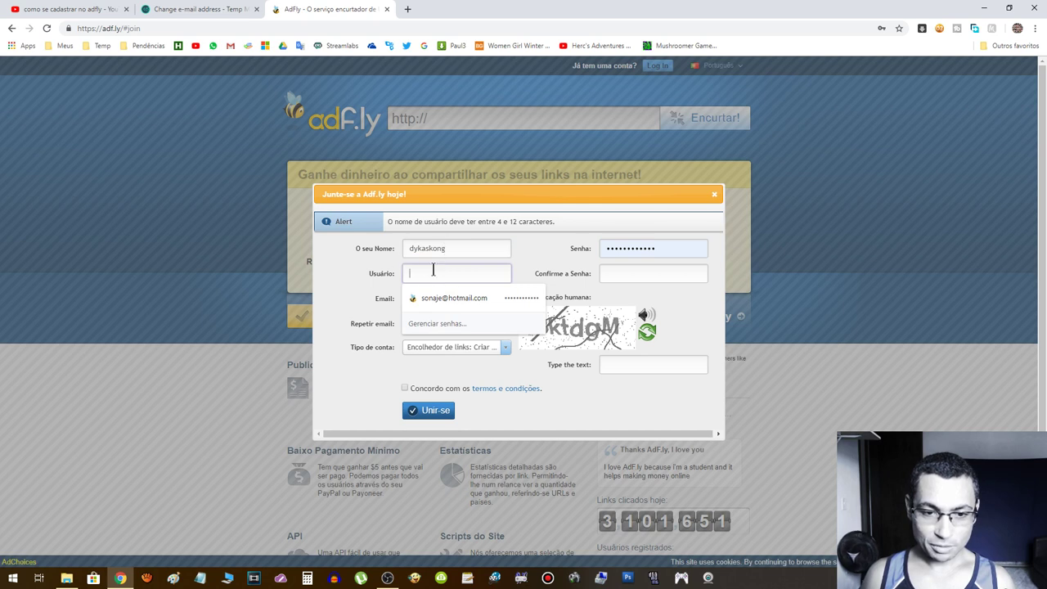
{"action": "left_click_drag", "start_coordinate": [449, 249], "coordinate": [374, 251]}
{"action": "key", "text": "ctrl+c"}
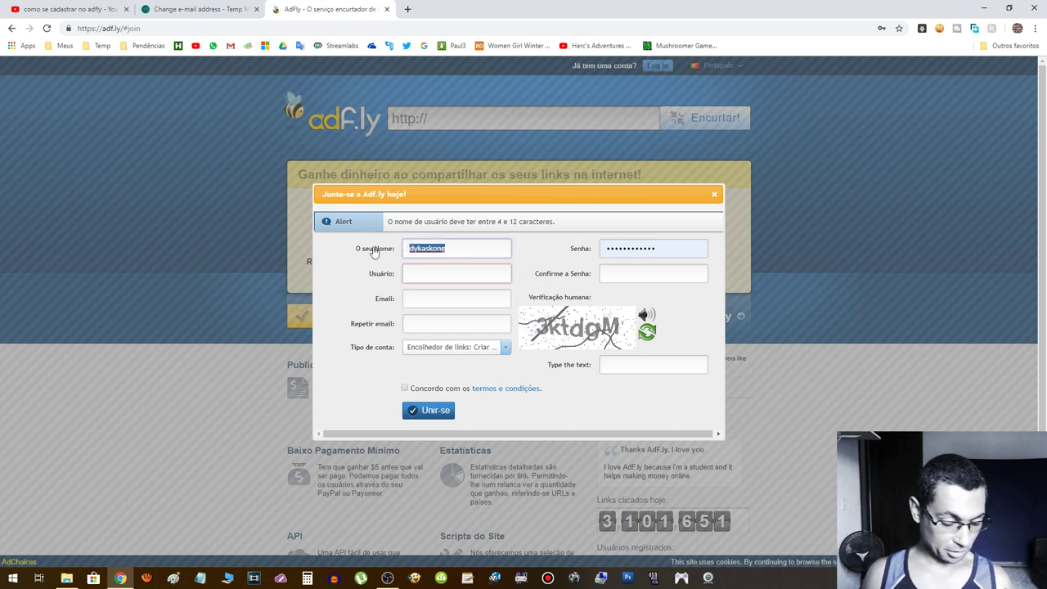
{"action": "left_click", "coordinate": [422, 274]}
{"action": "key", "text": "ctrl+v"}
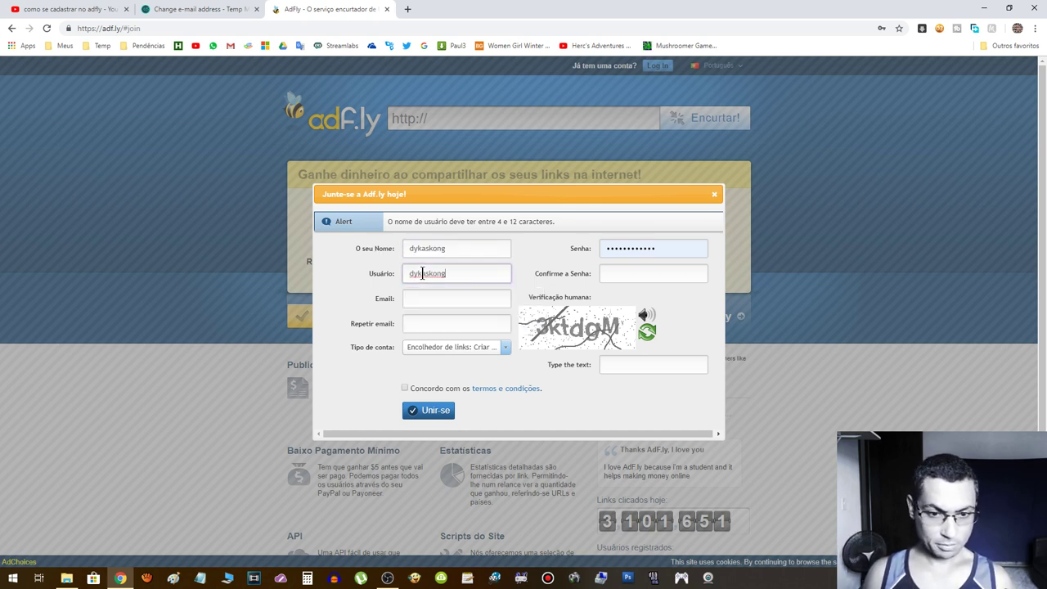
- Copy the temporary e-mail address from the Temp Mail tab
{"action": "left_click", "coordinate": [465, 299]}
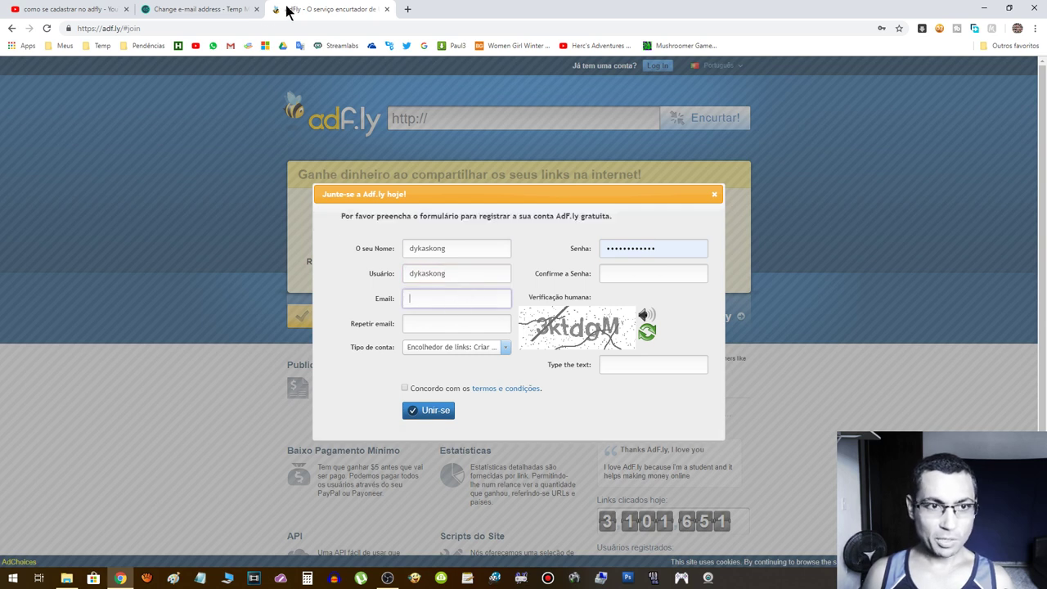
{"action": "left_click", "coordinate": [221, 8]}
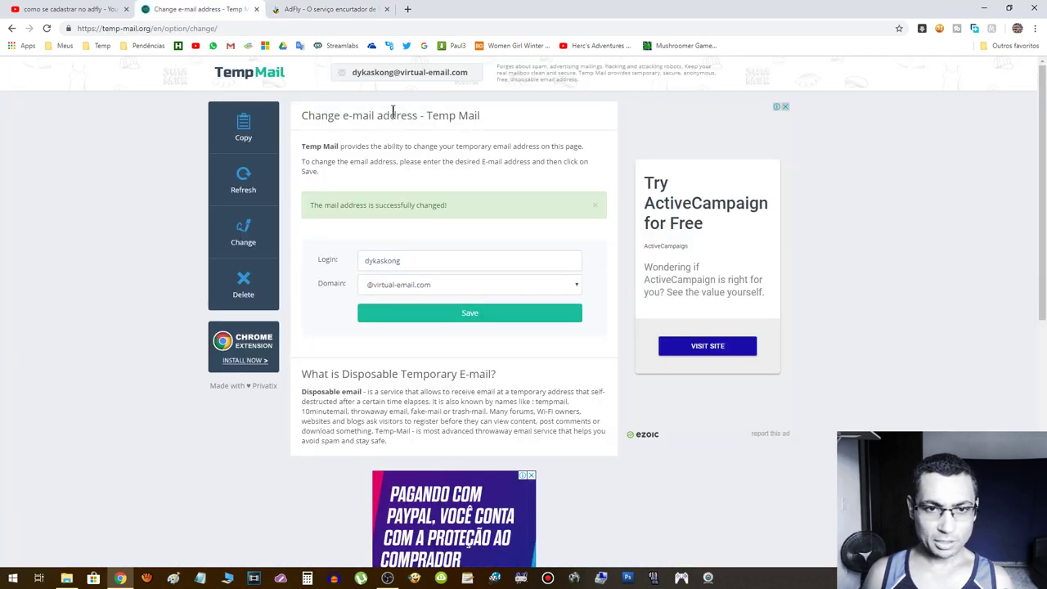
{"action": "left_click_drag", "start_coordinate": [469, 72], "coordinate": [334, 72]}
{"action": "key", "text": "ctrl+c"}
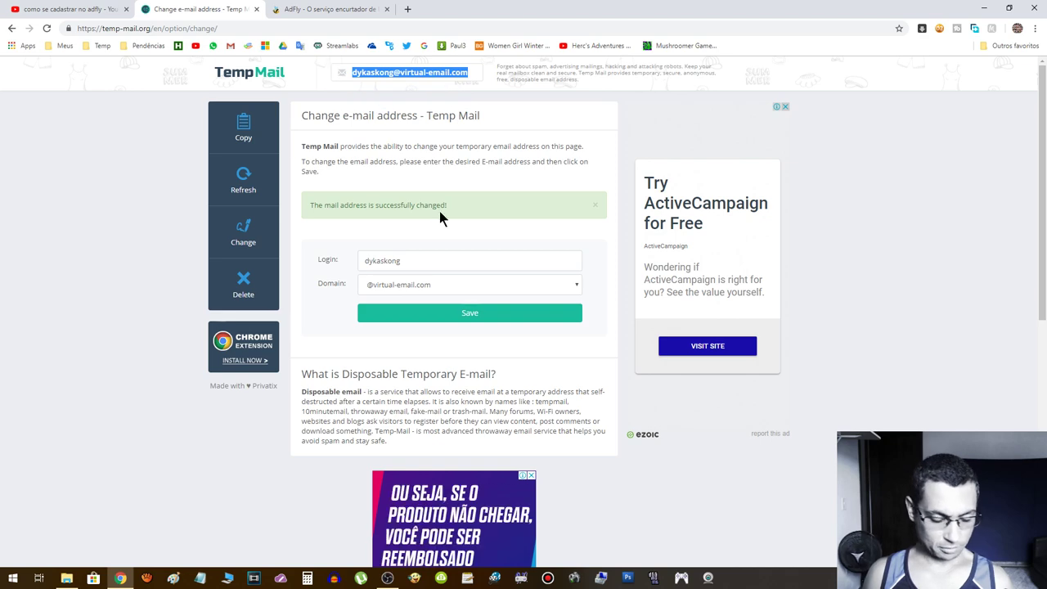
{"action": "left_click", "coordinate": [315, 8]}
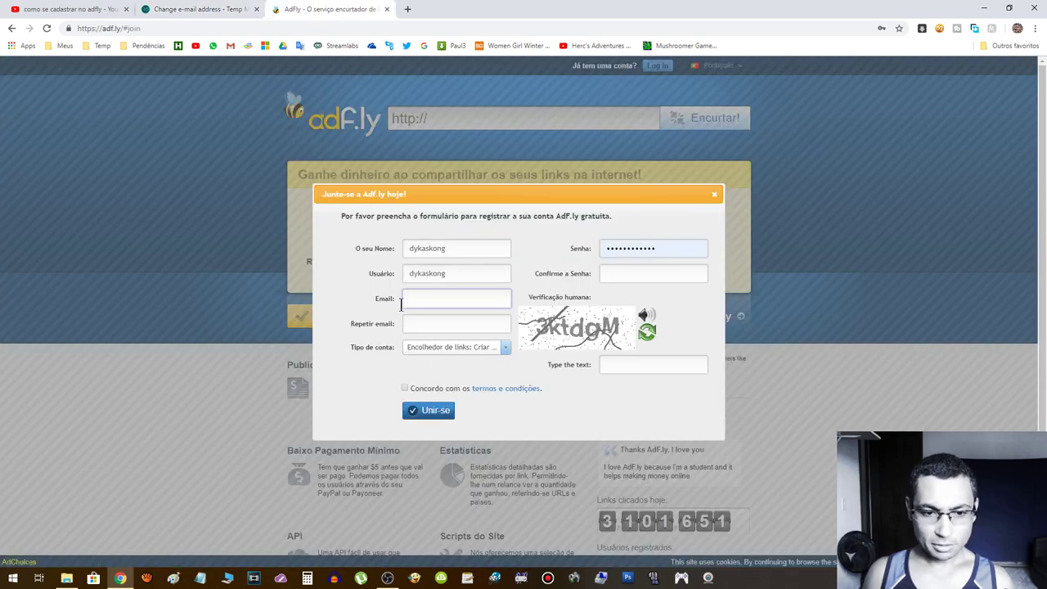
- Paste the temporary address into both the Email and Repetir email fields
{"action": "key", "text": "ctrl+v"}
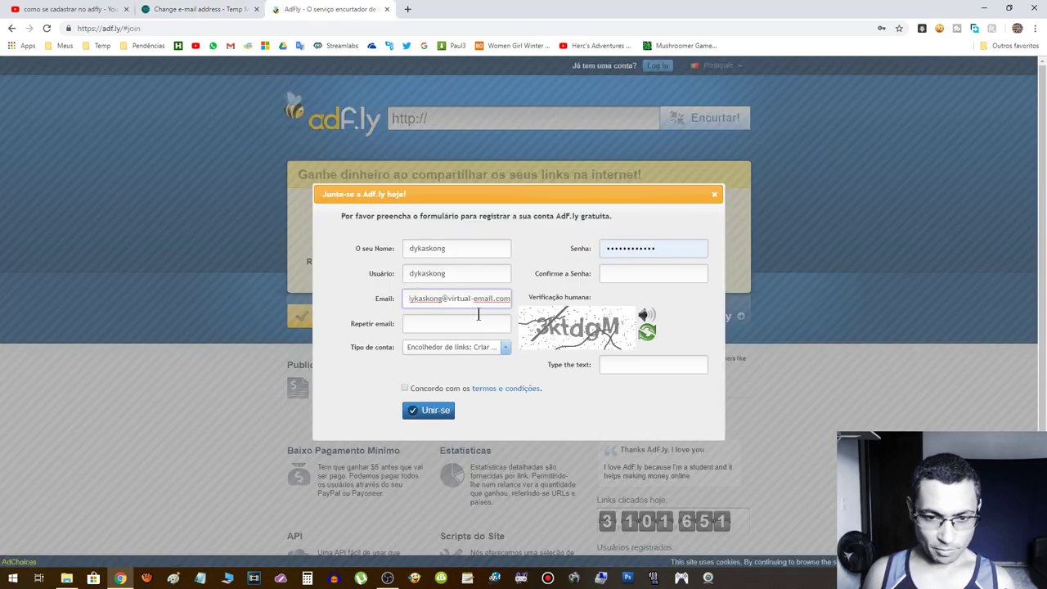
{"action": "key", "text": "Home"}
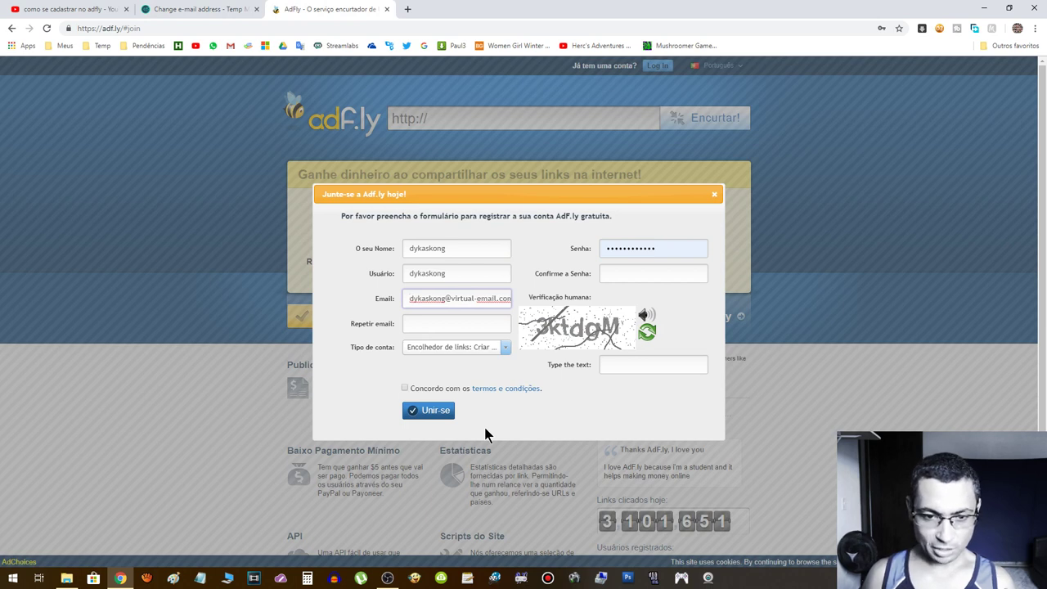
{"action": "left_click", "coordinate": [425, 326]}
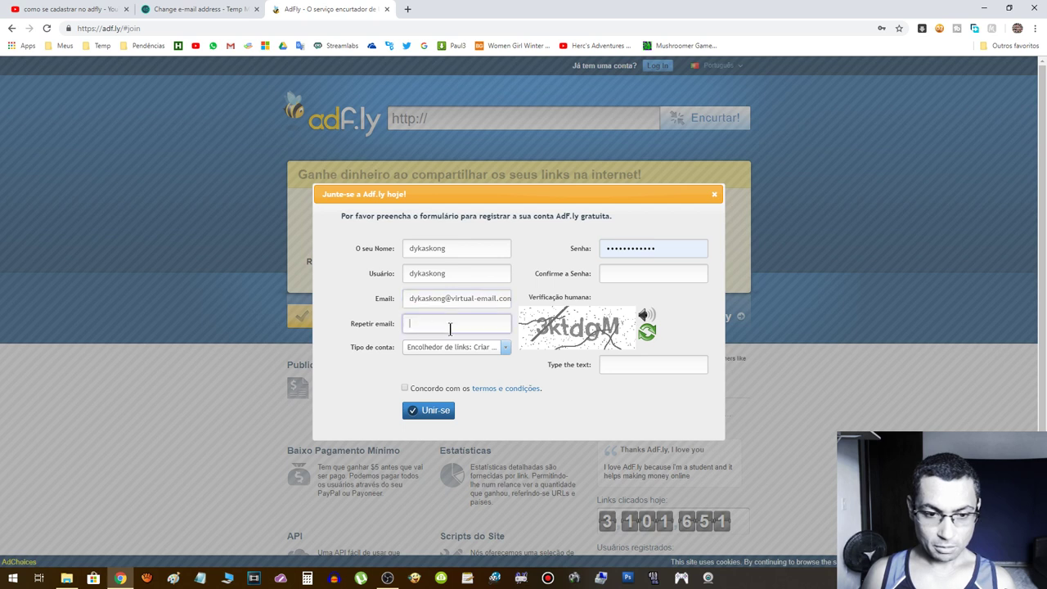
{"action": "key", "text": "ctrl+v"}
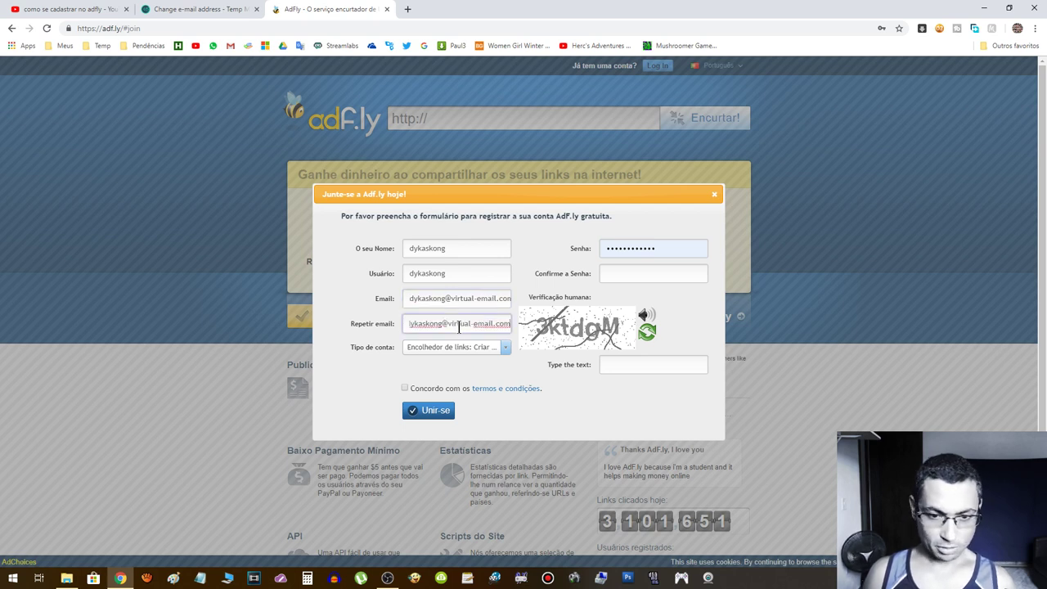
{"action": "key", "text": "Home"}
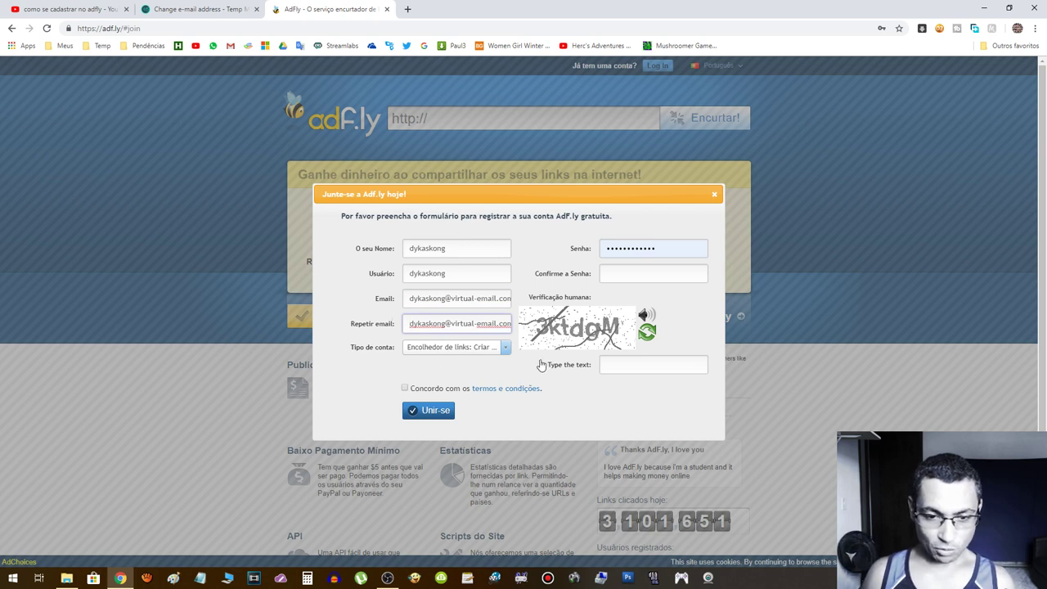
- Keep the 'Encolhedor de links' account type, accept the terms, and select the existing password
{"action": "left_click", "coordinate": [505, 348]}
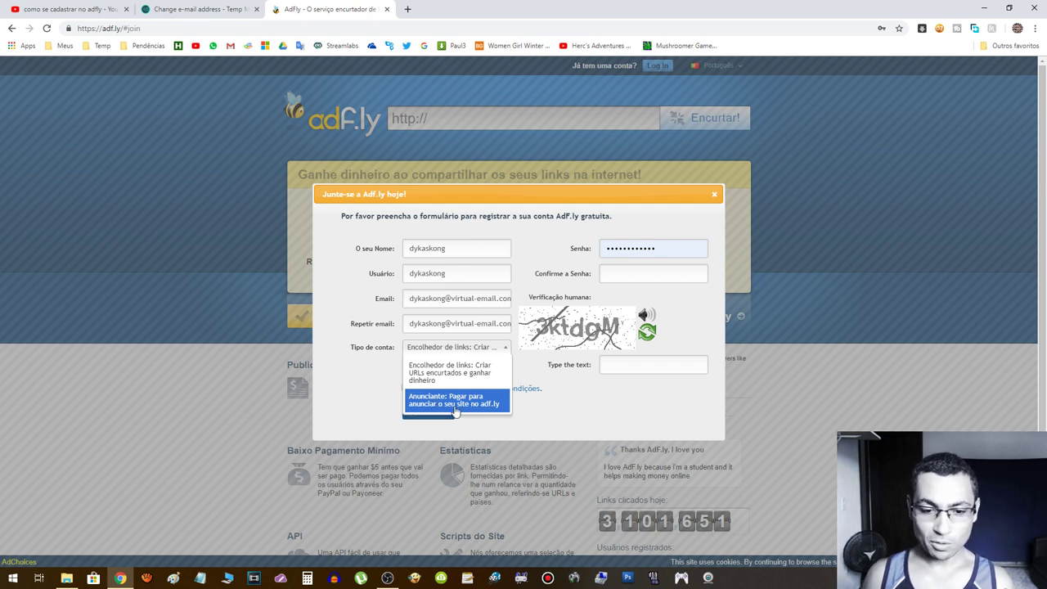
{"action": "left_click", "coordinate": [429, 378]}
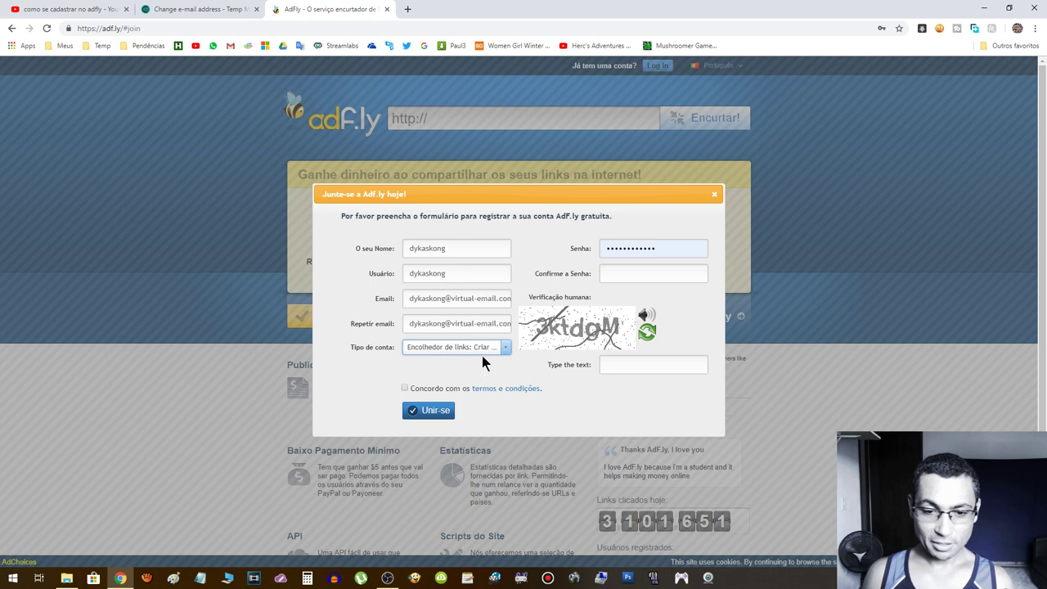
{"action": "left_click", "coordinate": [404, 388]}
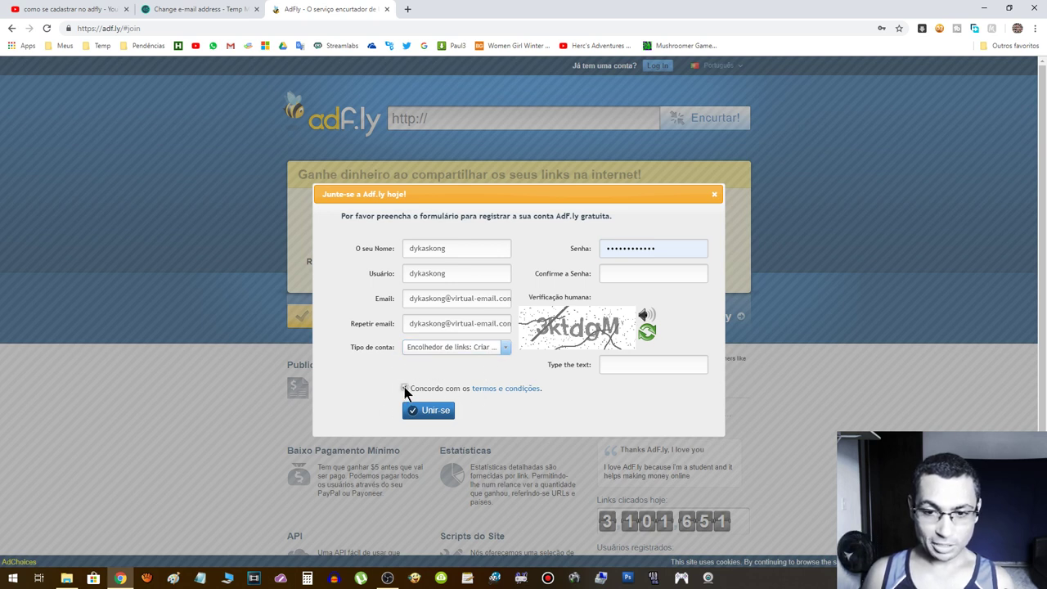
{"action": "left_click", "coordinate": [661, 247]}
{"action": "double_click", "coordinate": [661, 247]}
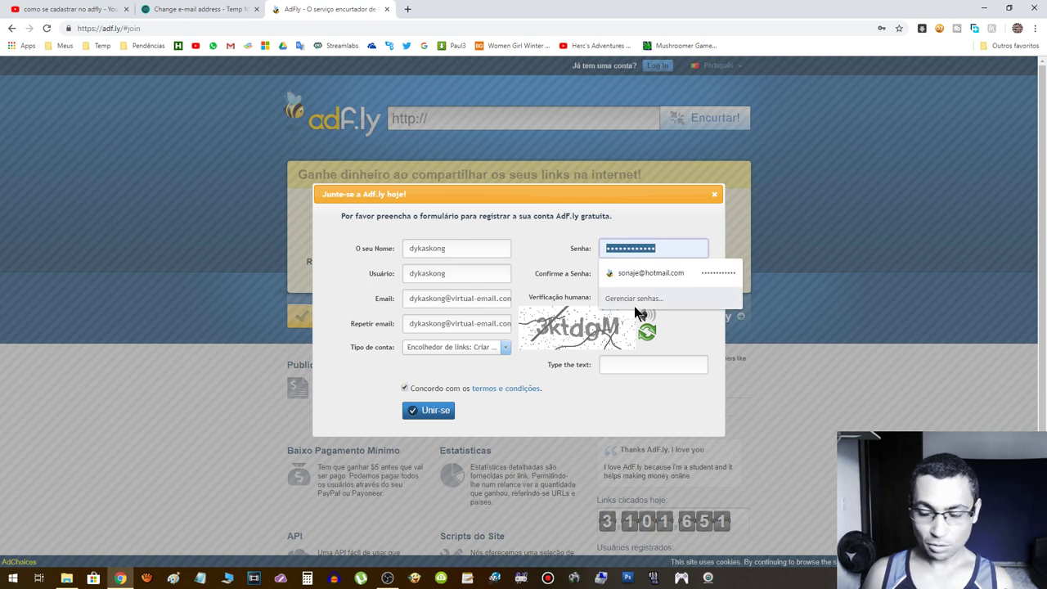
- Replace the password with a new one and repeat it in Confirme a Senha
{"action": "key", "text": "BackSpace"}
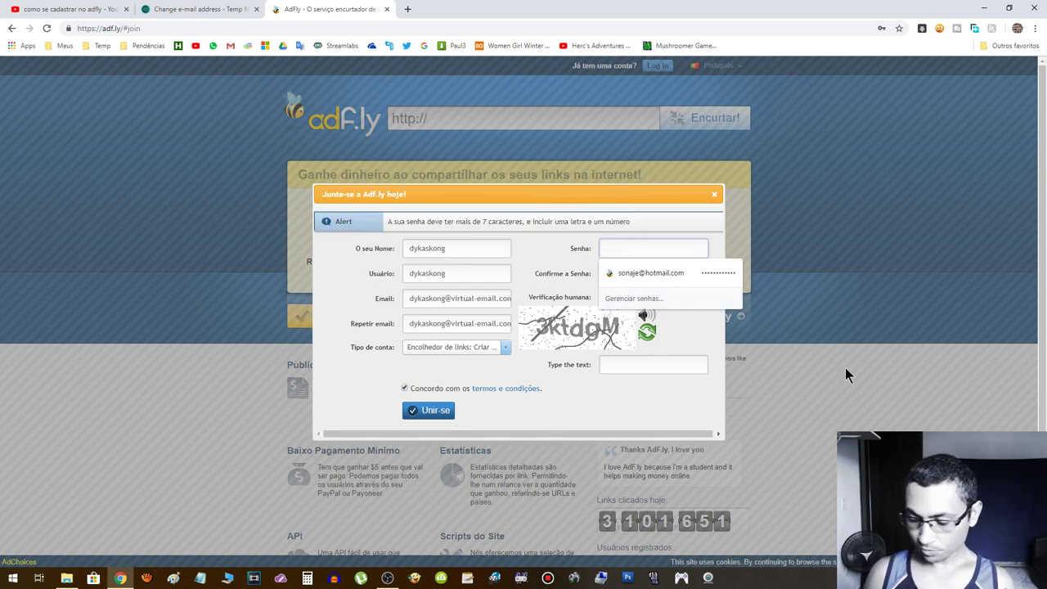
{"action": "type", "text": "•••"}
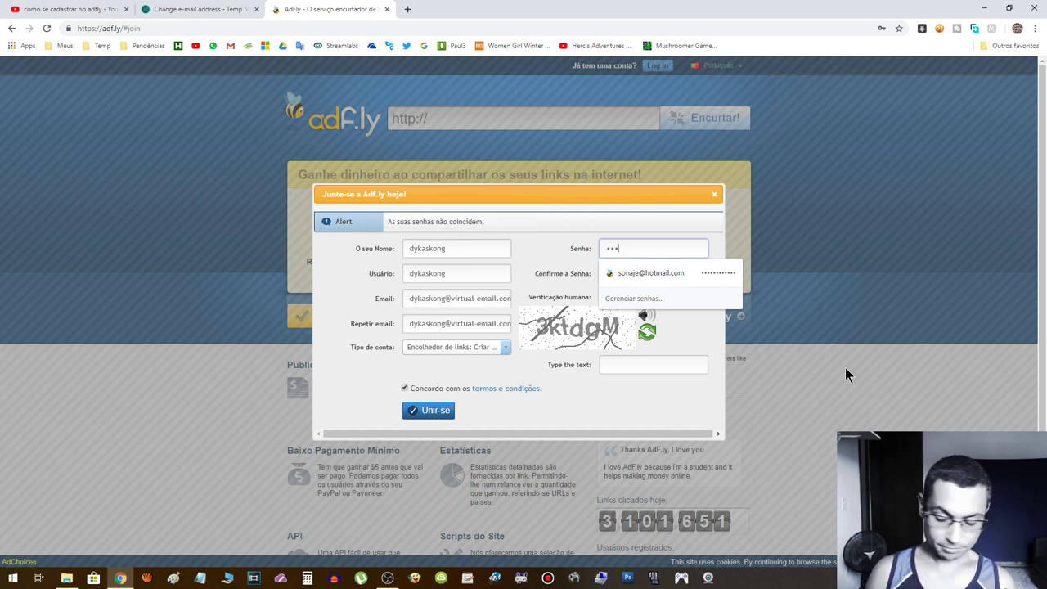
{"action": "type", "text": "•••••"}
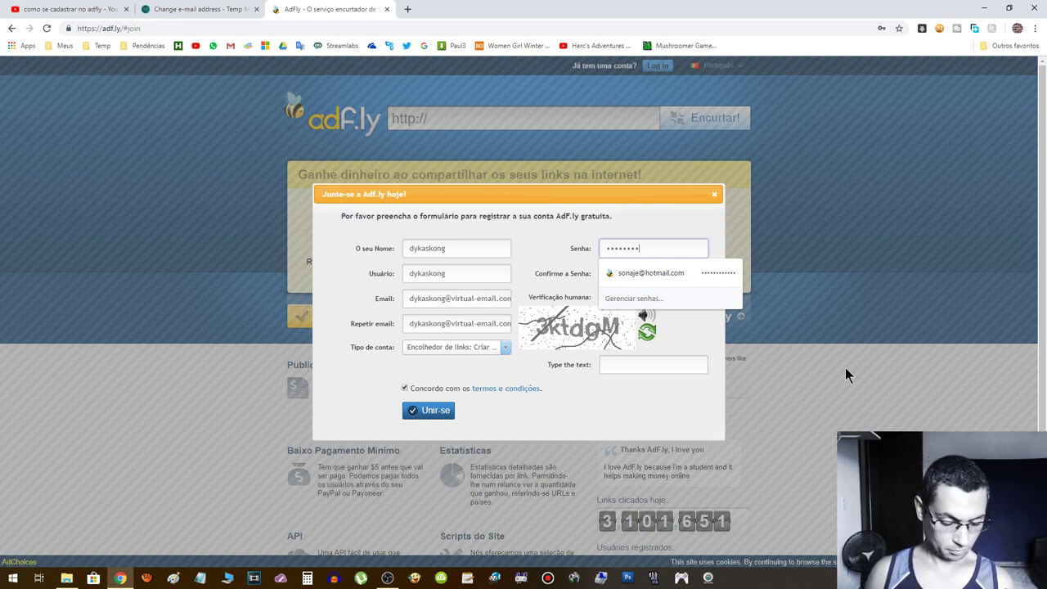
{"action": "key", "text": "Tab"}
{"action": "type", "text": "••"}
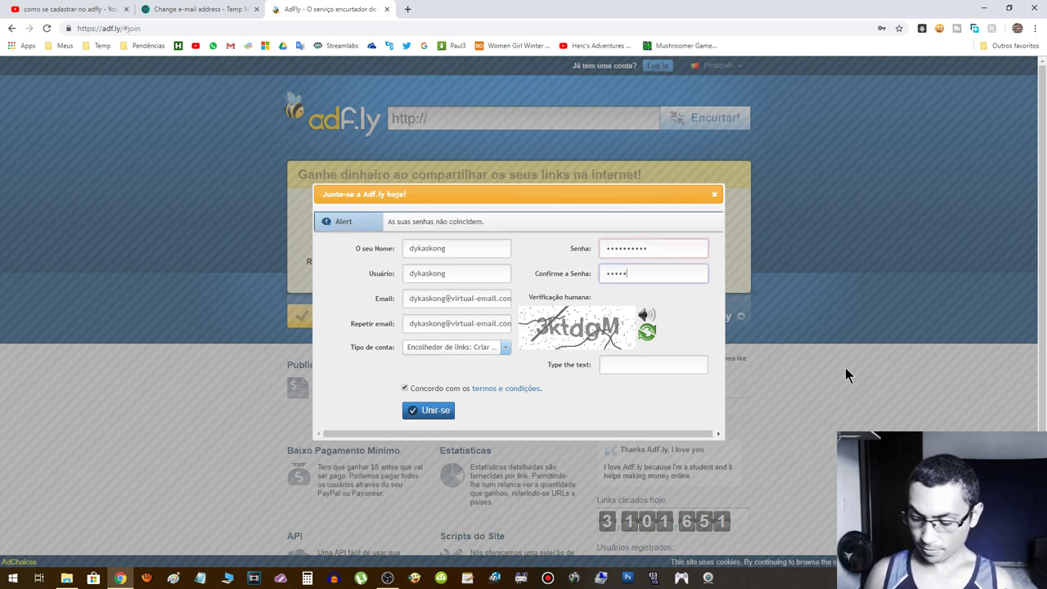
{"action": "type", "text": "••••••••"}
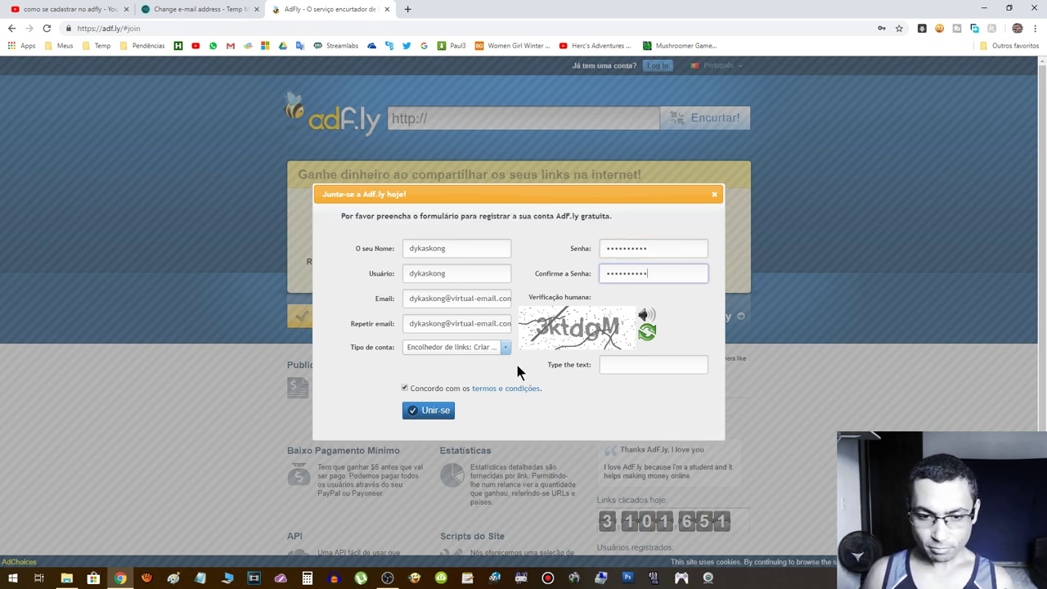
{"action": "left_click", "coordinate": [621, 365]}
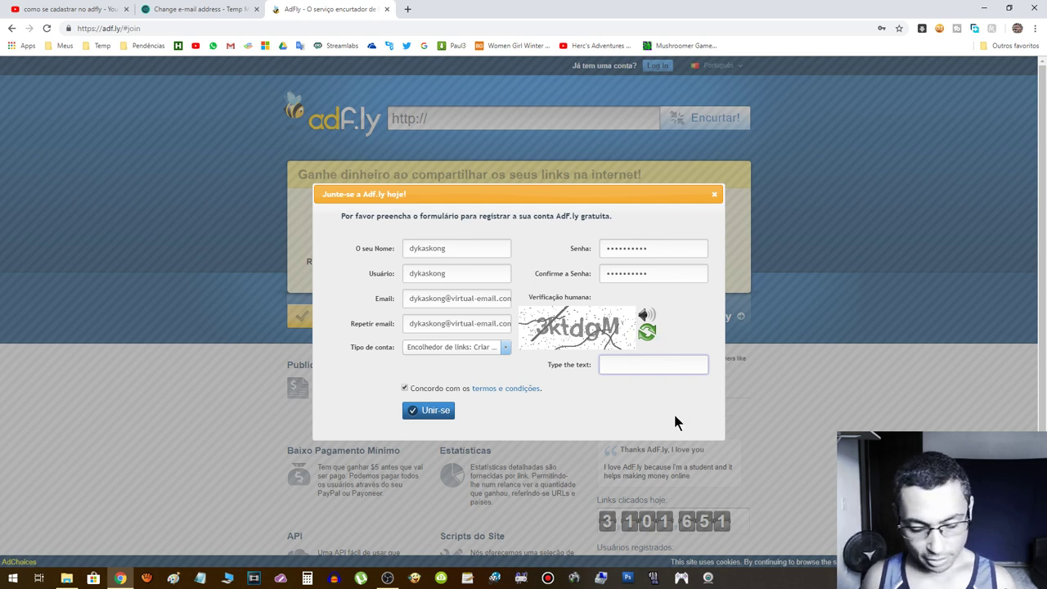
- Type the captcha text and submit the registration with Unir-se
{"action": "type", "text": "3k"}
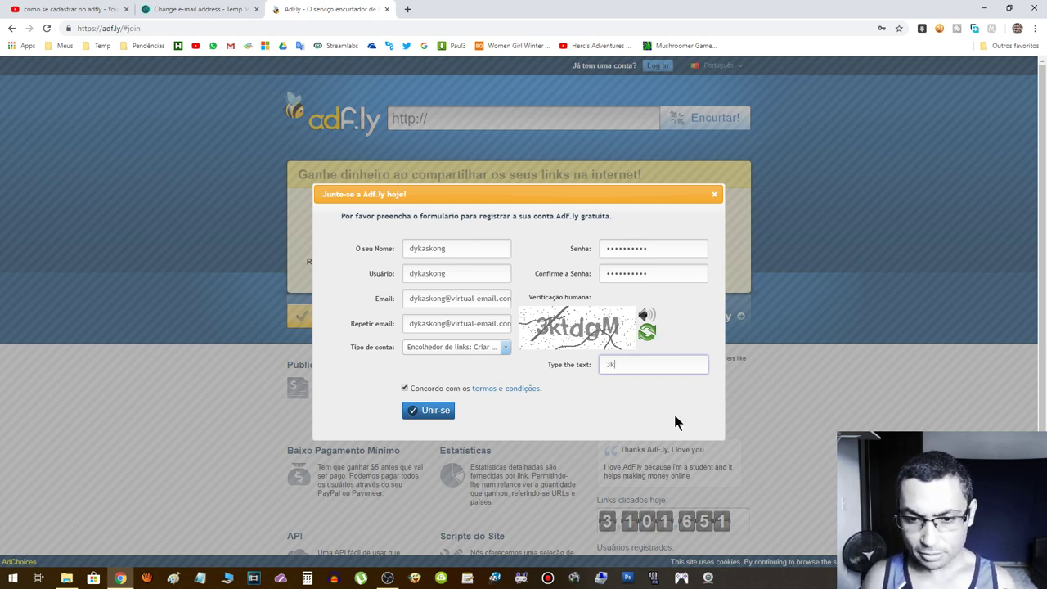
{"action": "type", "text": "t"}
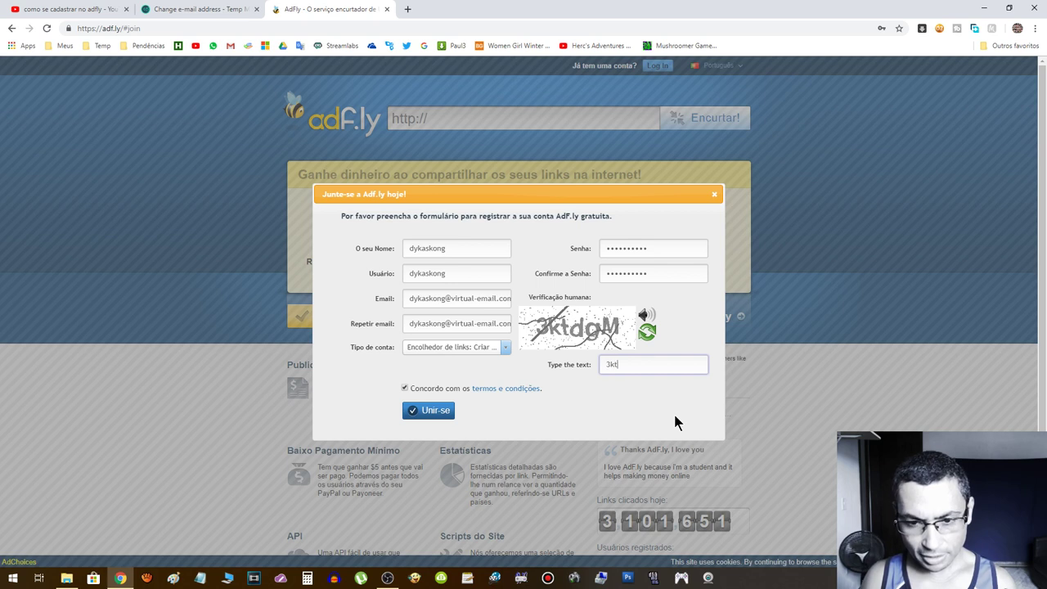
{"action": "type", "text": "dgm"}
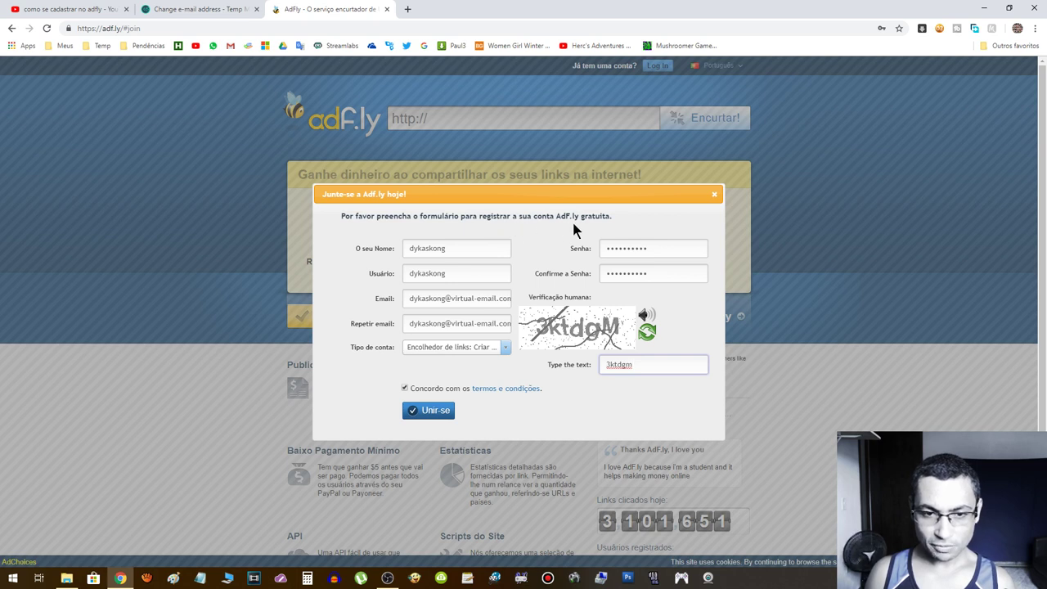
{"action": "left_click", "coordinate": [429, 411]}
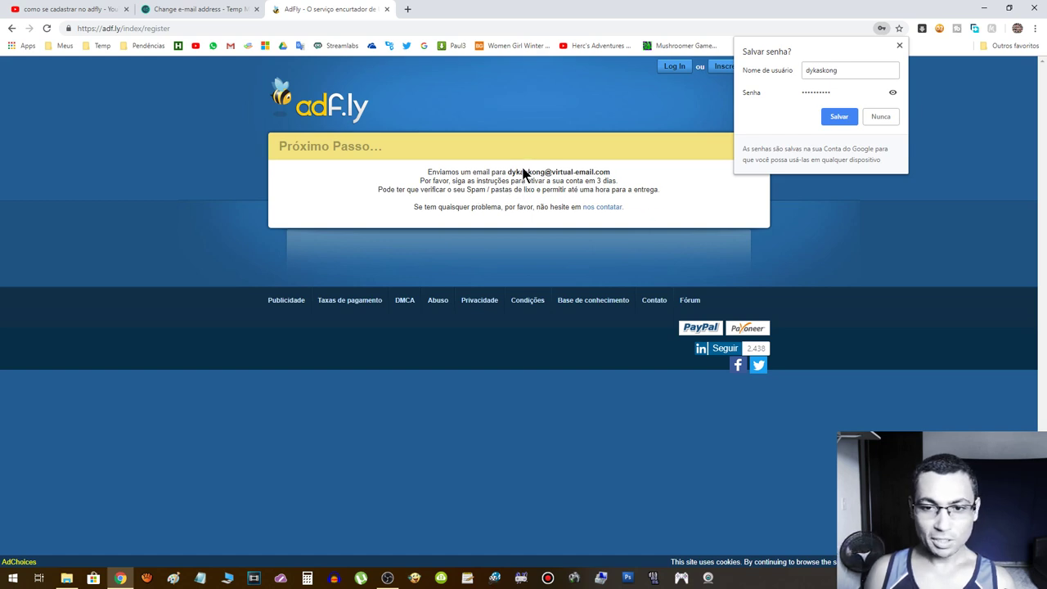
- Refresh the Temp Mail inbox, open 'Account Confirmation with AdF.ly' and select its activation key
{"action": "left_click", "coordinate": [204, 9]}
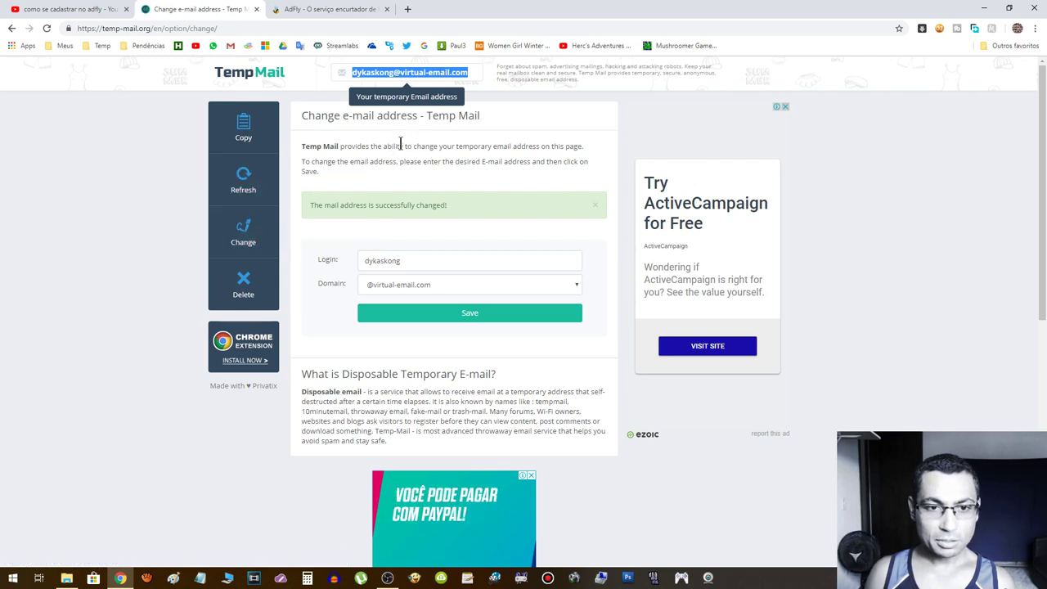
{"action": "left_click", "coordinate": [374, 121]}
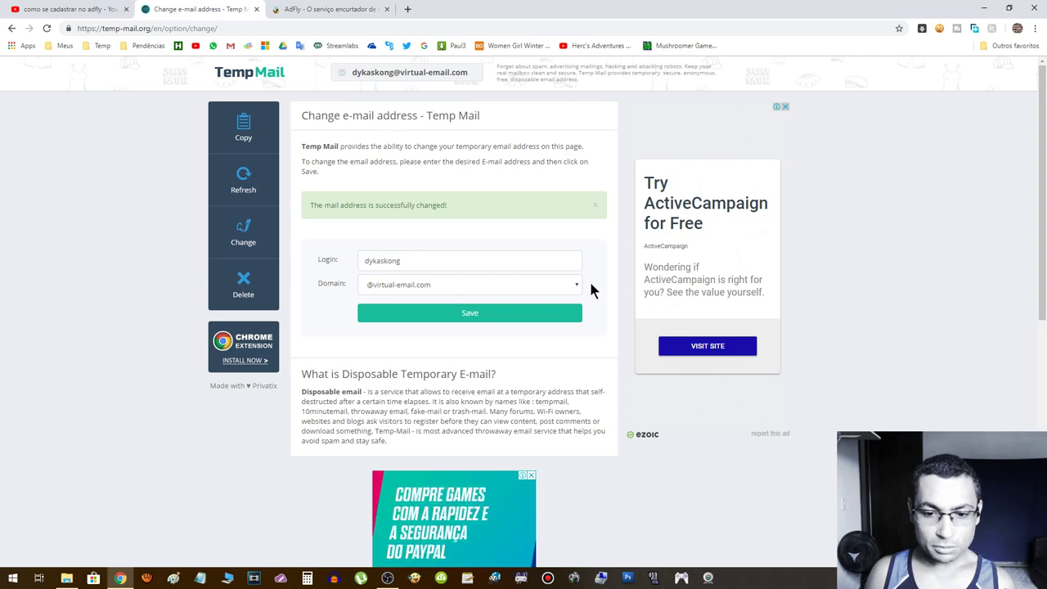
{"action": "scroll", "coordinate": [459, 262], "scroll_direction": "down", "scroll_amount": 4}
{"action": "scroll", "coordinate": [459, 262], "scroll_direction": "down", "scroll_amount": 2}
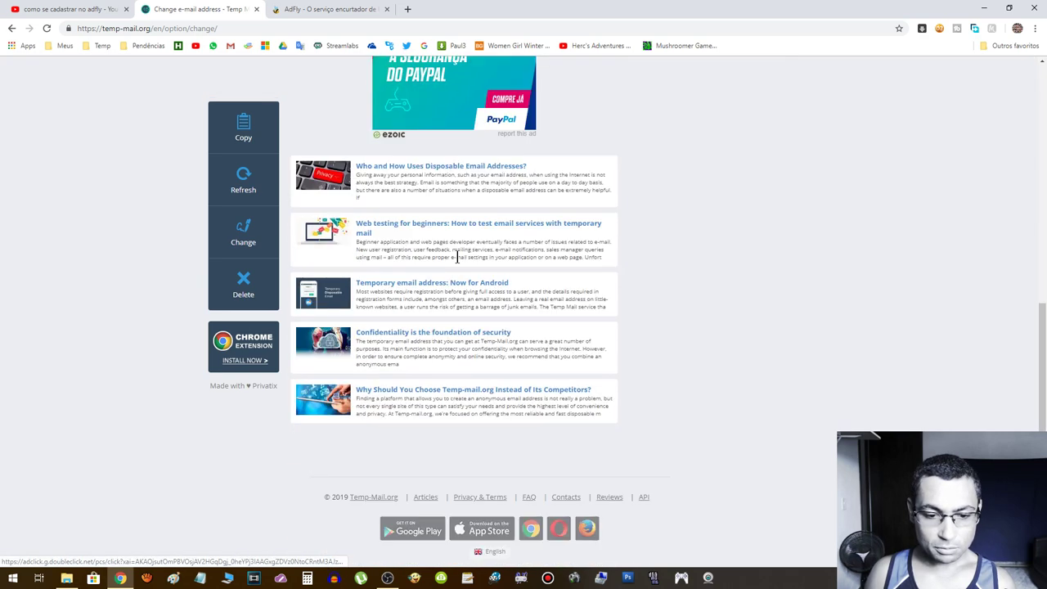
{"action": "scroll", "coordinate": [458, 255], "scroll_direction": "up", "scroll_amount": 6}
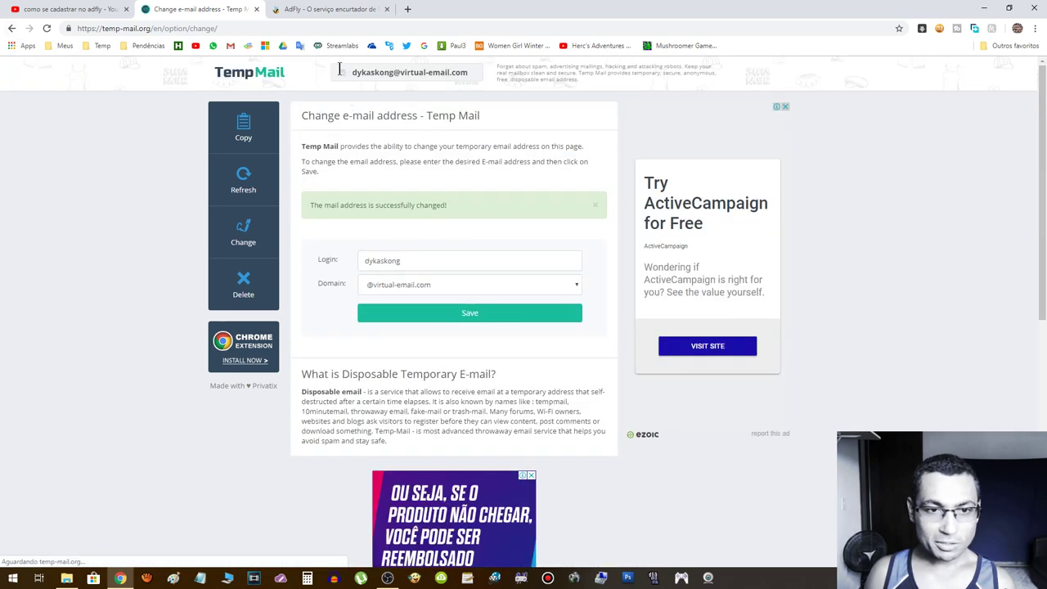
{"action": "left_click", "coordinate": [399, 75]}
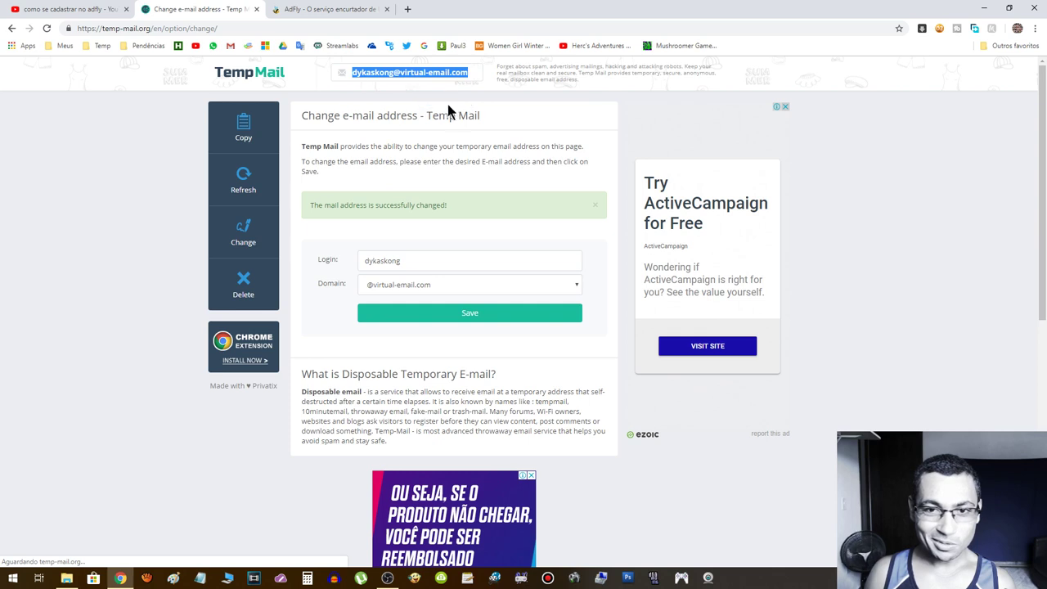
{"action": "left_click", "coordinate": [242, 190]}
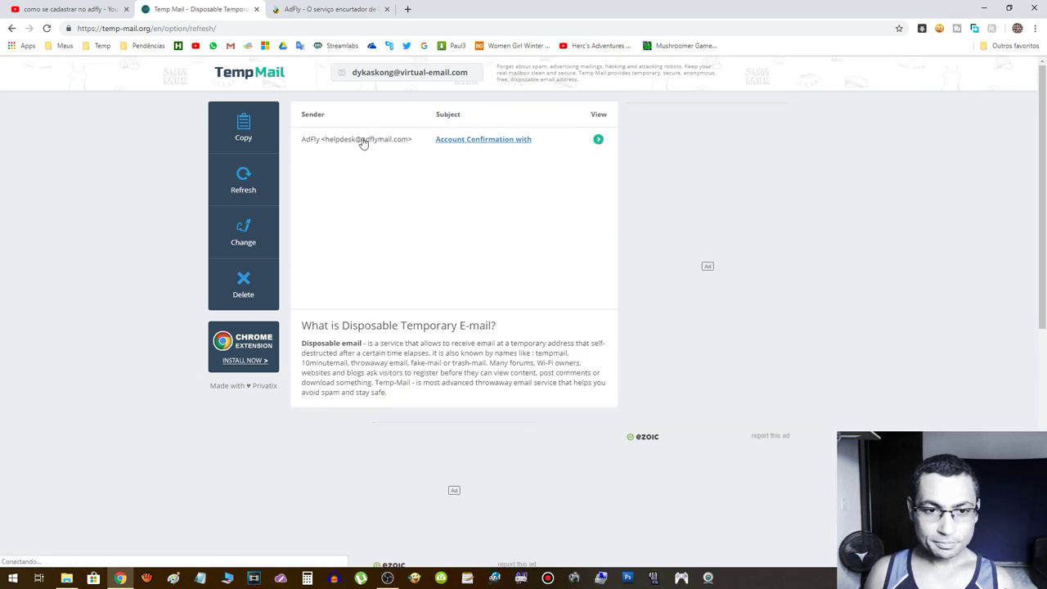
{"action": "left_click", "coordinate": [480, 140]}
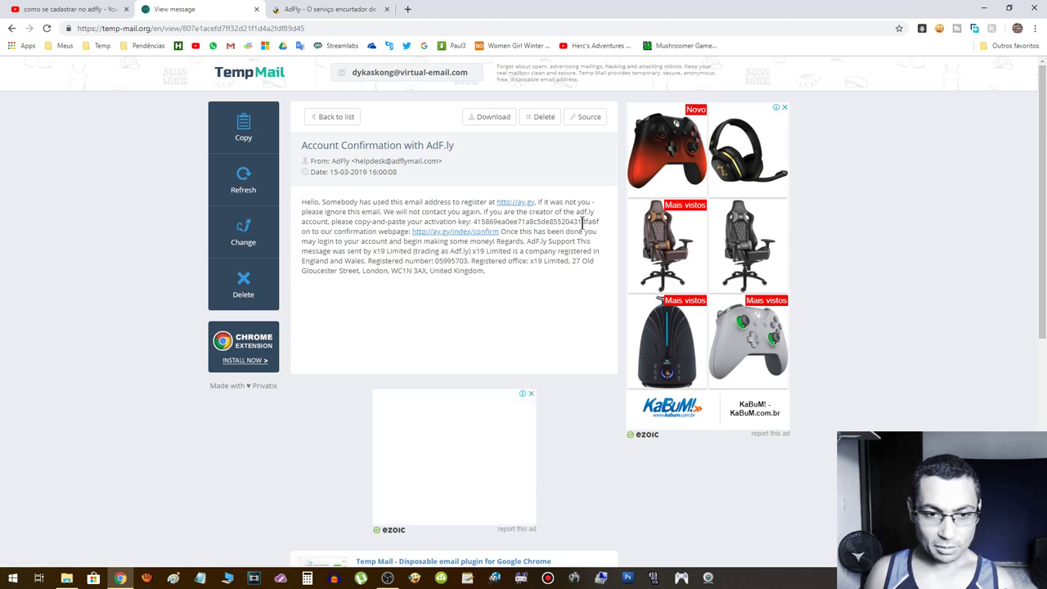
{"action": "left_click_drag", "start_coordinate": [473, 221], "coordinate": [604, 223]}
{"action": "key", "text": "ctrl+c"}
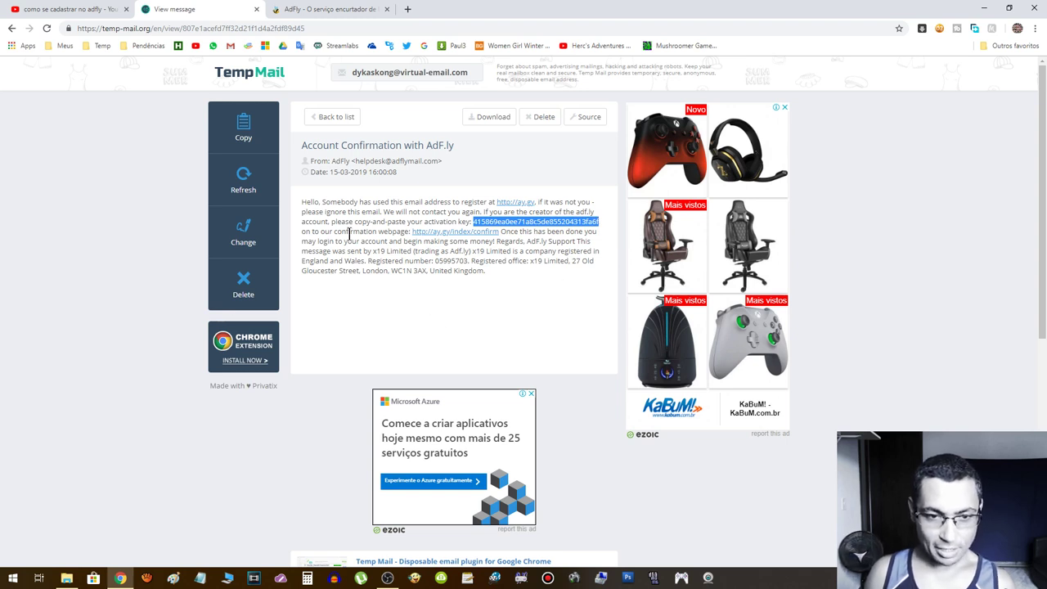
{"action": "left_click", "coordinate": [464, 232]}
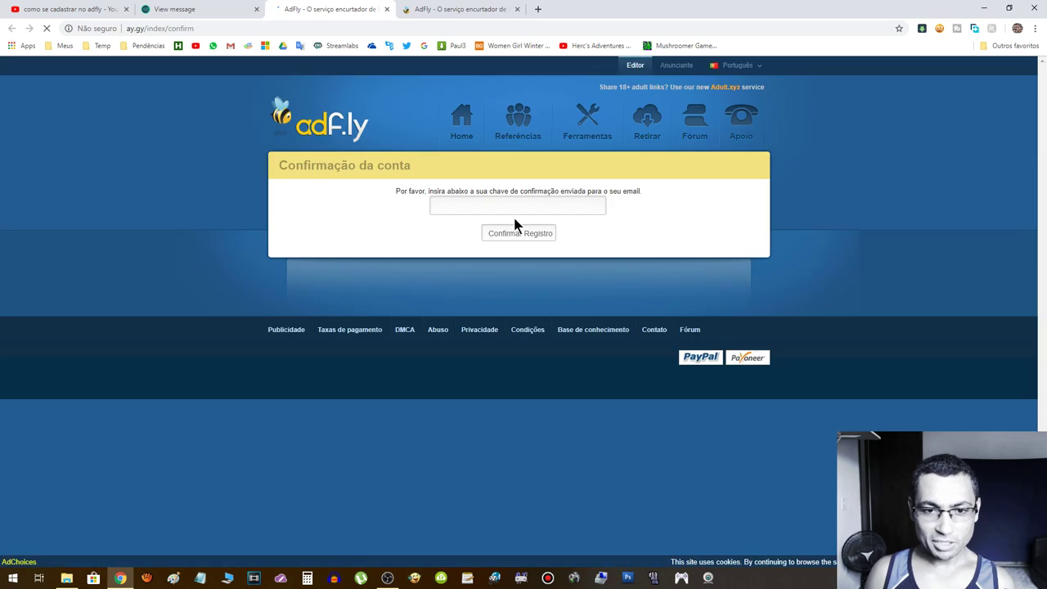
- Paste the activation key, confirm the registration, and follow 'clique aqui' to the home page
{"action": "right_click", "coordinate": [449, 204]}
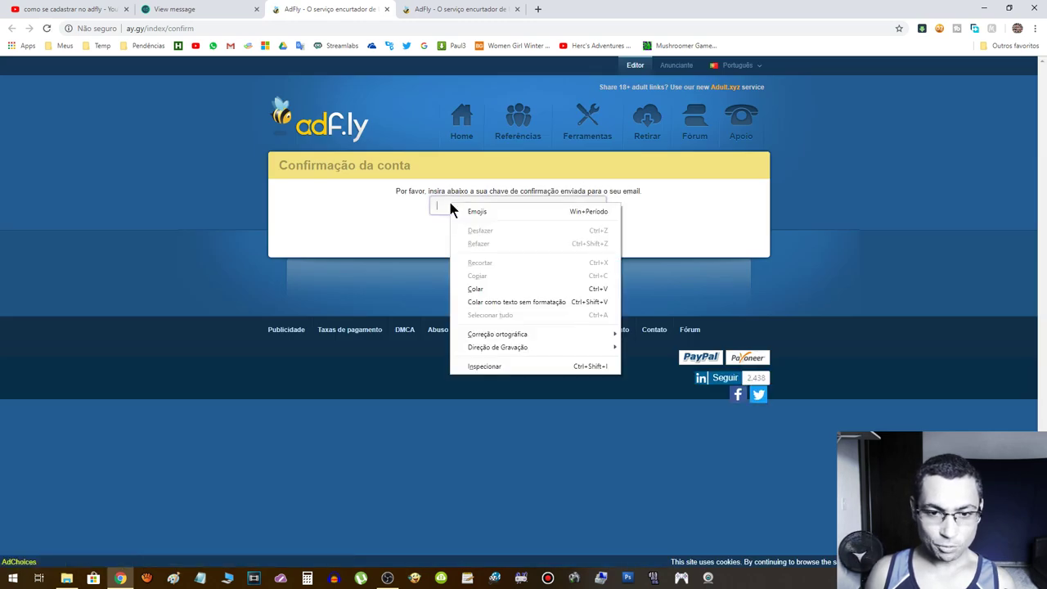
{"action": "left_click", "coordinate": [479, 288]}
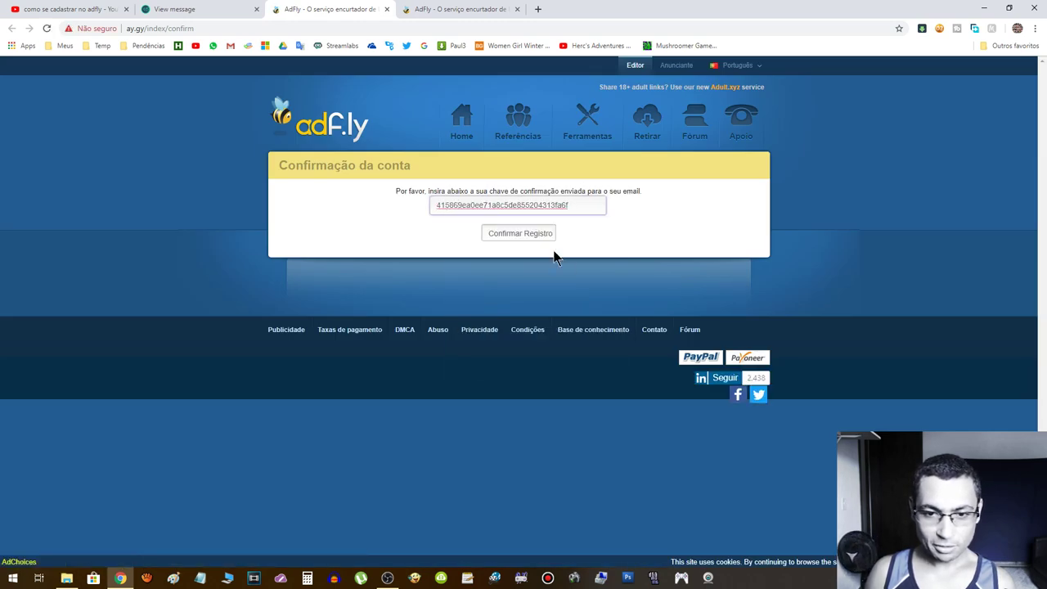
{"action": "left_click", "coordinate": [523, 235]}
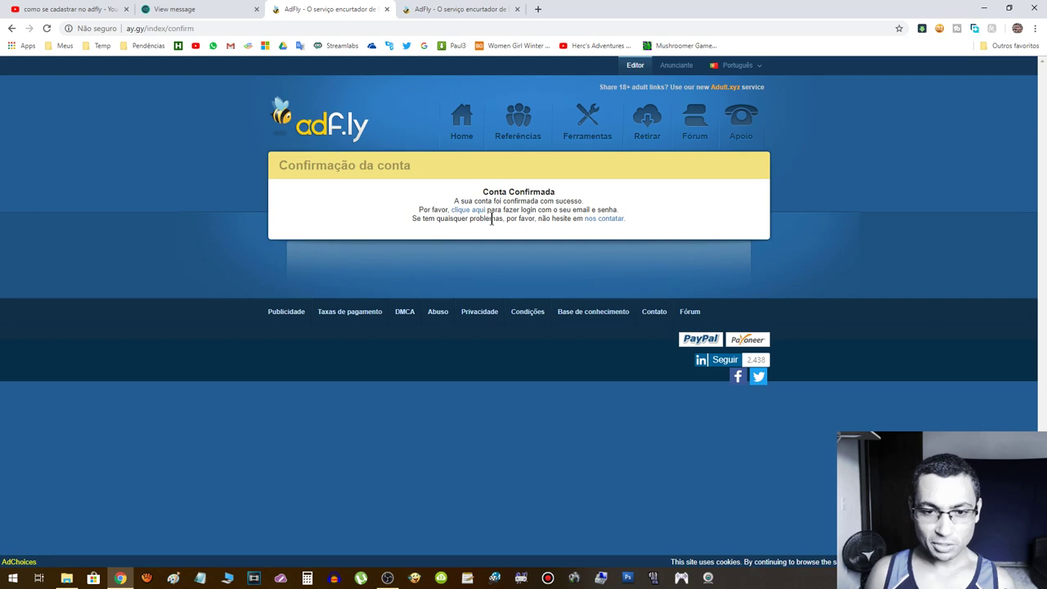
{"action": "left_click", "coordinate": [467, 212]}
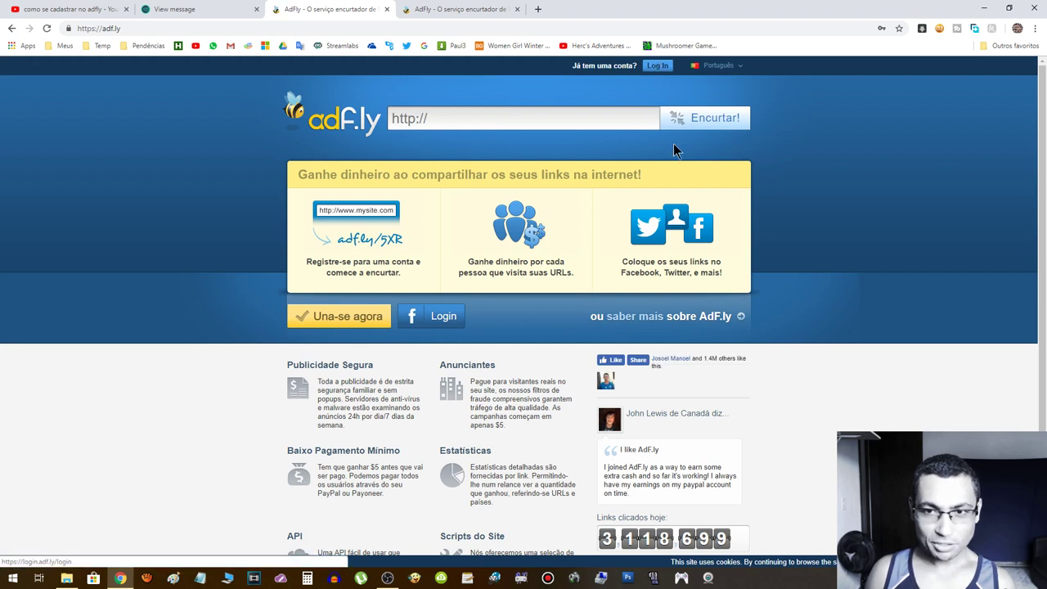
- On the login page, replace the autofilled email with the temporary mailbox address
{"action": "left_click", "coordinate": [657, 66]}
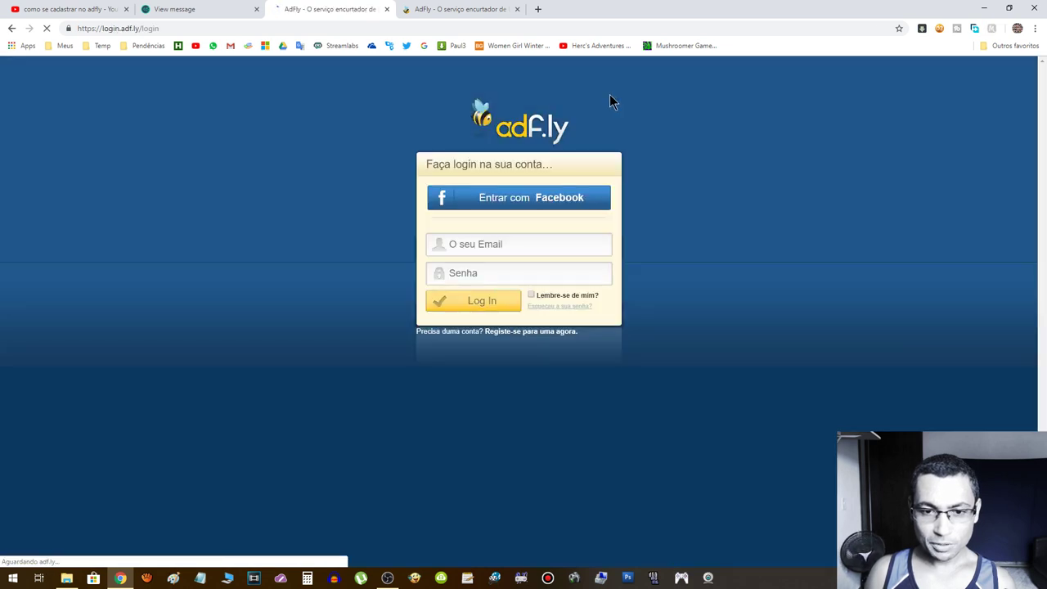
{"action": "left_click", "coordinate": [467, 243]}
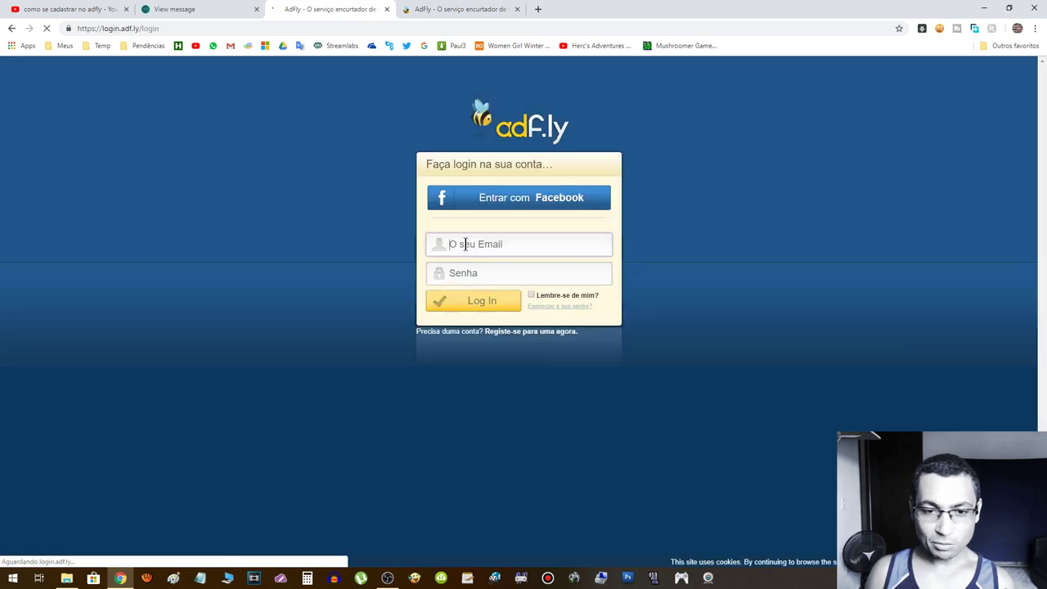
{"action": "left_click", "coordinate": [552, 245]}
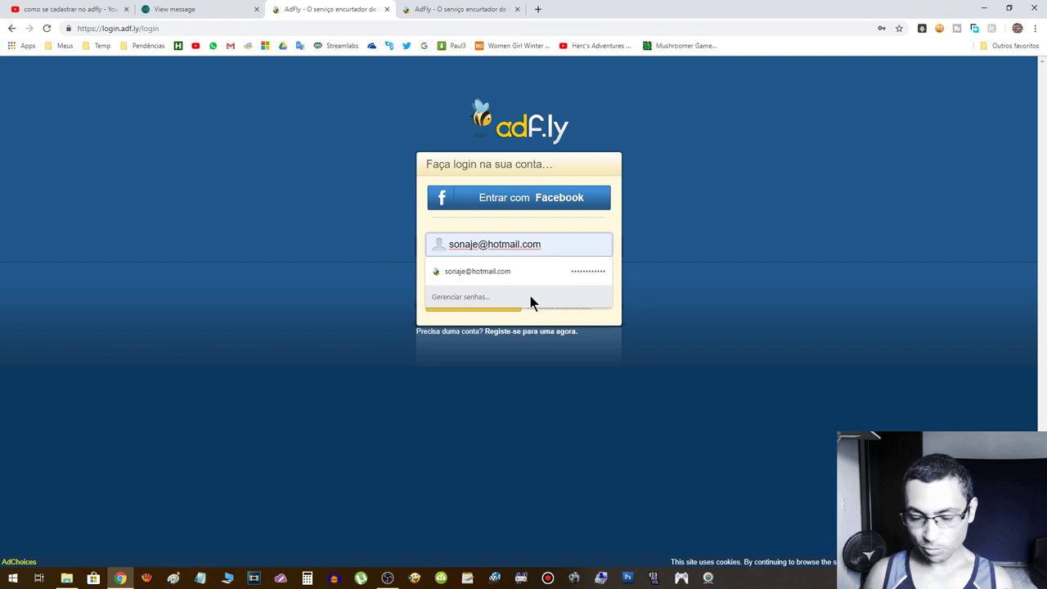
{"action": "key", "text": "BackSpace"}
{"action": "key", "text": "BackSpace"}
{"action": "key", "text": "BackSpace"}
{"action": "key", "text": "BackSpace"}
{"action": "key", "text": "BackSpace"}
{"action": "key", "text": "BackSpace"}
{"action": "key", "text": "BackSpace"}
{"action": "key", "text": "BackSpace"}
{"action": "key", "text": "BackSpace"}
{"action": "key", "text": "BackSpace"}
{"action": "key", "text": "BackSpace"}
{"action": "key", "text": "BackSpace"}
{"action": "key", "text": "BackSpace"}
{"action": "key", "text": "BackSpace"}
{"action": "key", "text": "BackSpace"}
{"action": "key", "text": "BackSpace"}
{"action": "key", "text": "BackSpace"}
{"action": "key", "text": "BackSpace"}
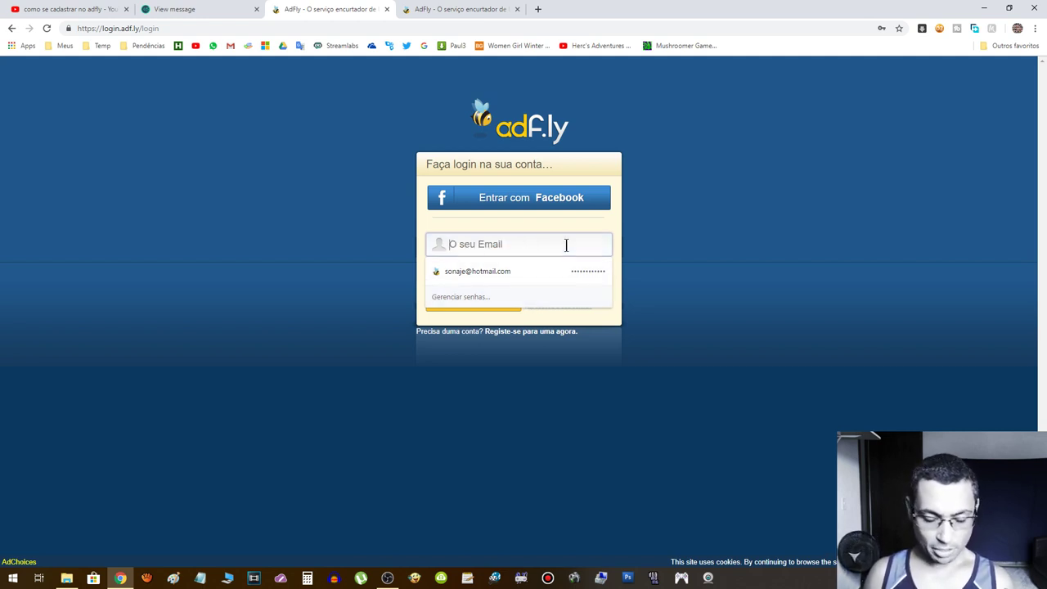
{"action": "key", "text": "ctrl+v"}
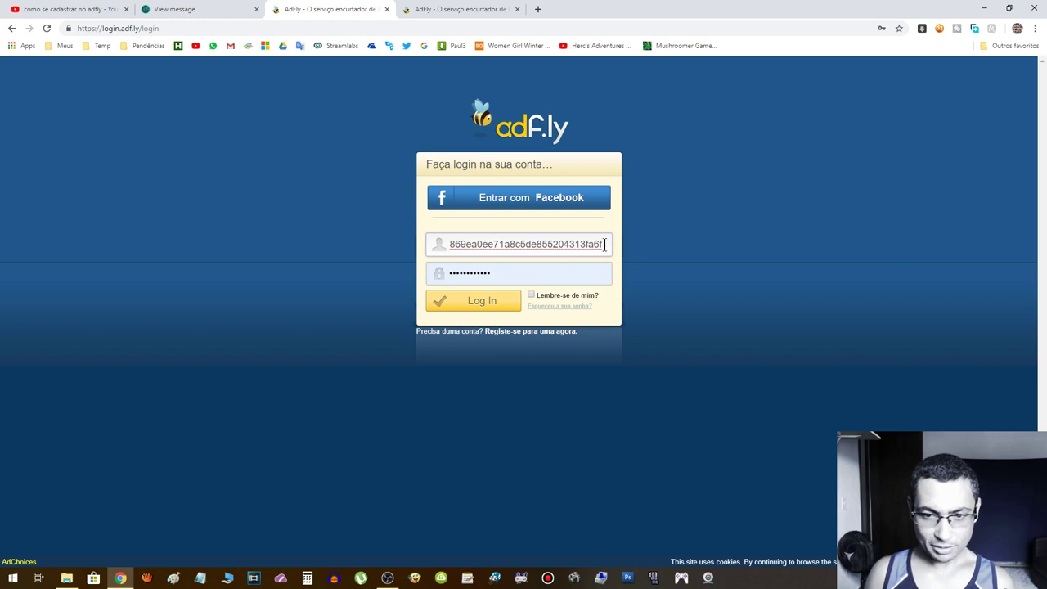
{"action": "double_click", "coordinate": [604, 243]}
{"action": "left_click", "coordinate": [208, 12]}
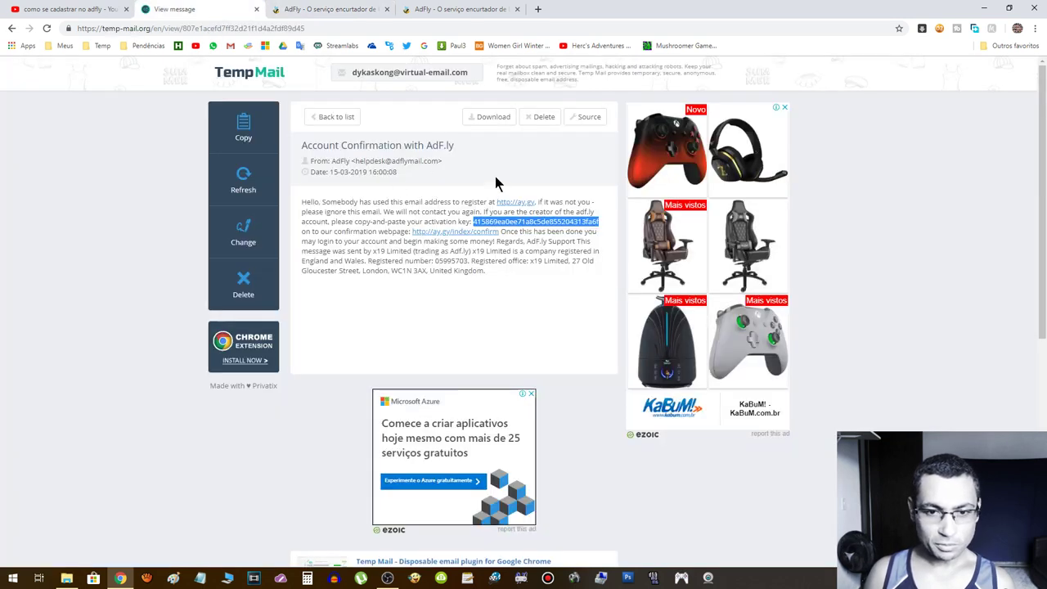
{"action": "left_click", "coordinate": [414, 74]}
{"action": "key", "text": "ctrl+c"}
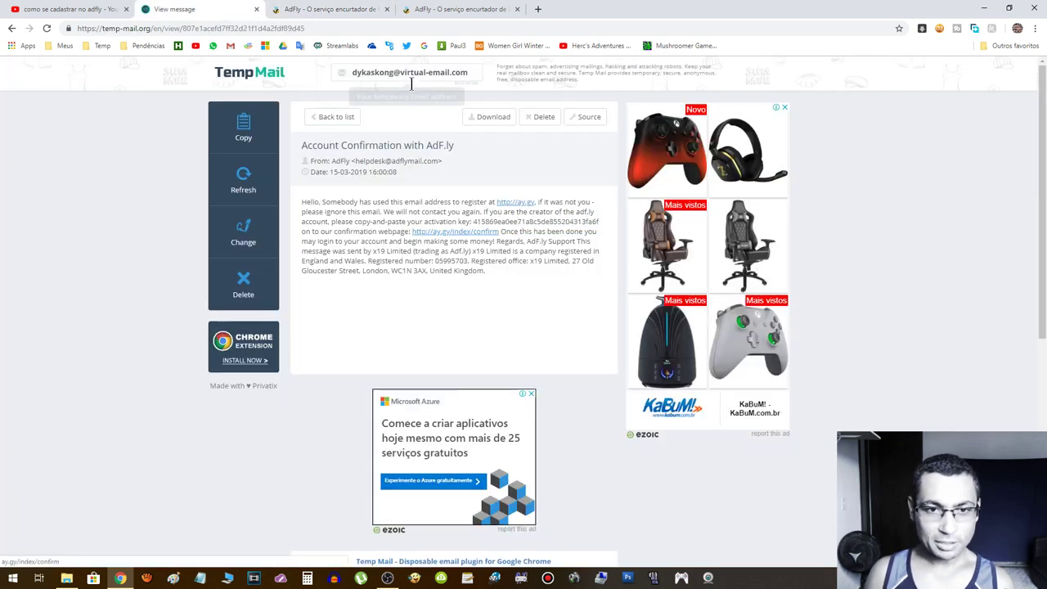
{"action": "left_click", "coordinate": [321, 9]}
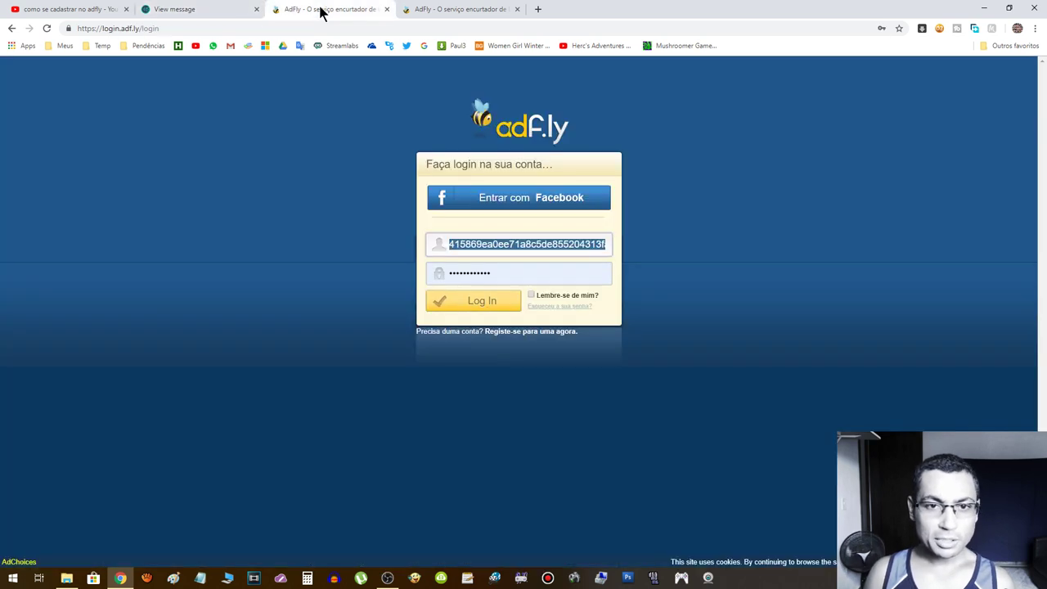
{"action": "key", "text": "ctrl+v"}
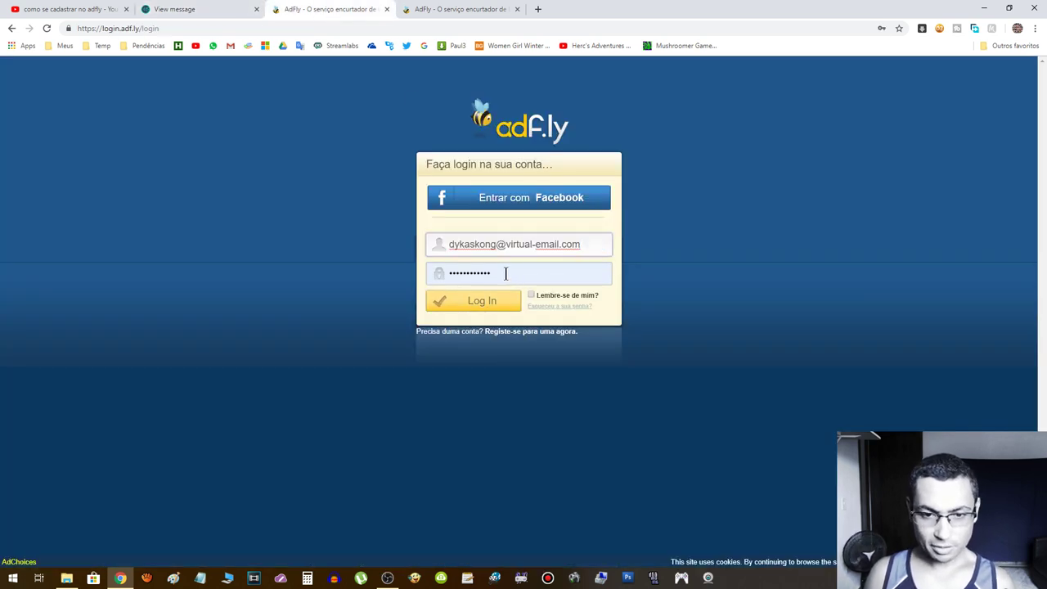
- Replace the autofilled password with the new account's password
{"action": "left_click", "coordinate": [533, 276]}
{"action": "key", "text": "ctrl+a"}
{"action": "key", "text": "BackSpace"}
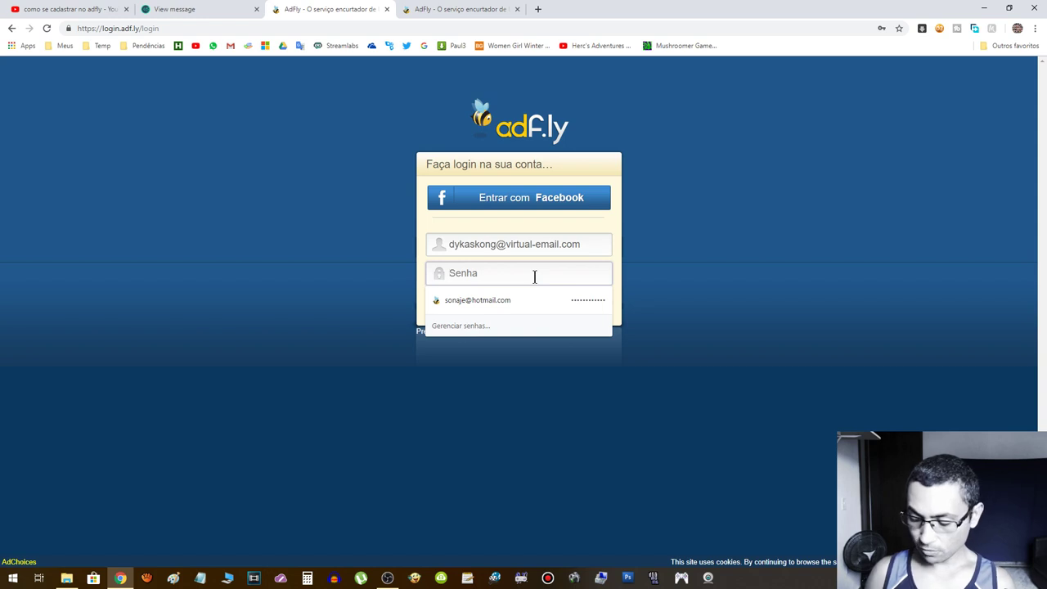
{"action": "type", "text": "•••"}
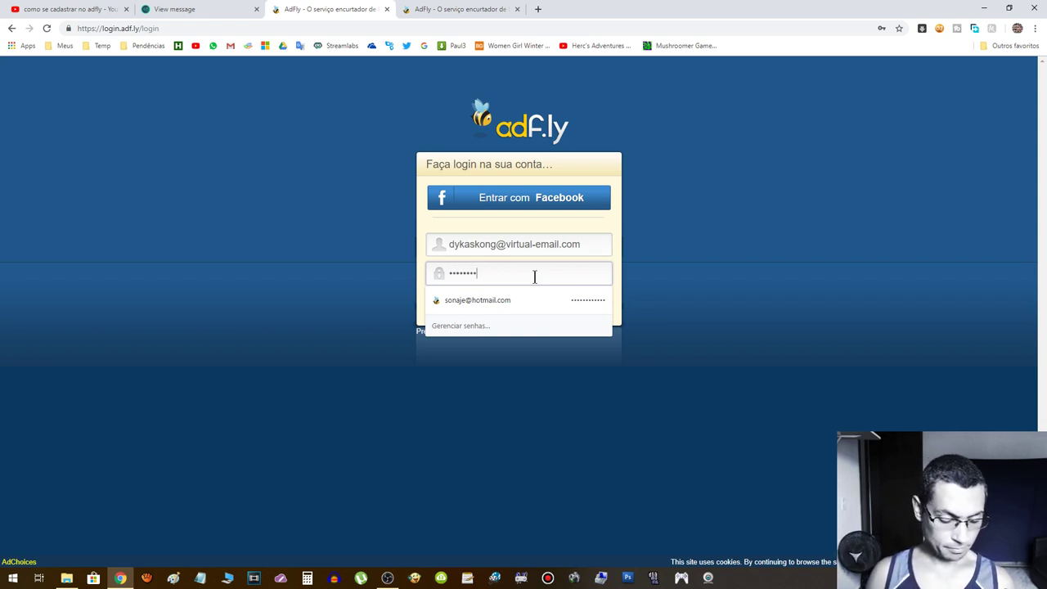
{"action": "left_click", "coordinate": [609, 227]}
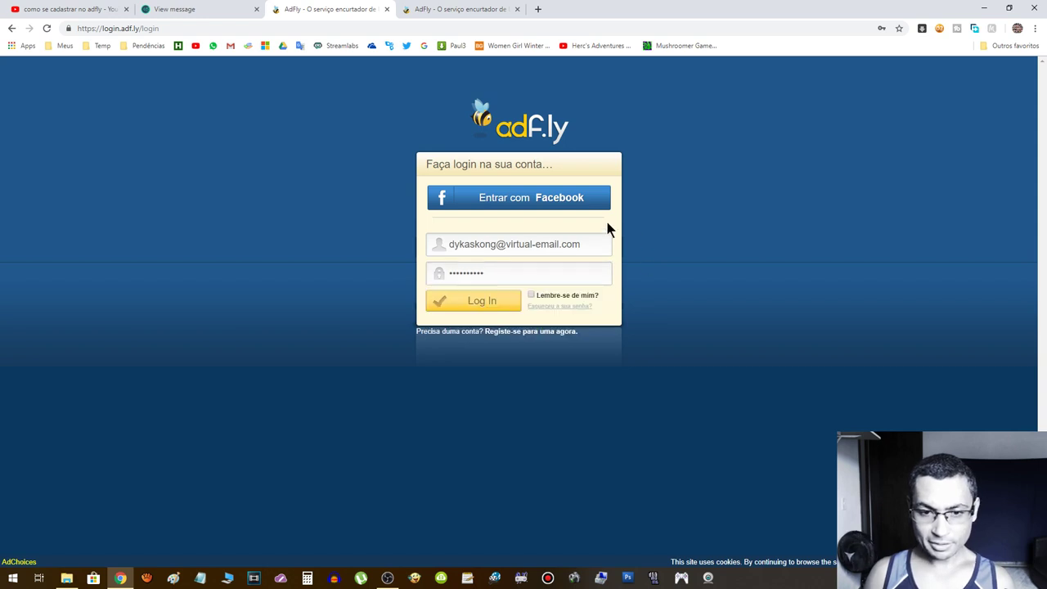
- Submit the login, type the CAPTCHA text, and log in through the CAPTCHA dialog
{"action": "left_click", "coordinate": [466, 306]}
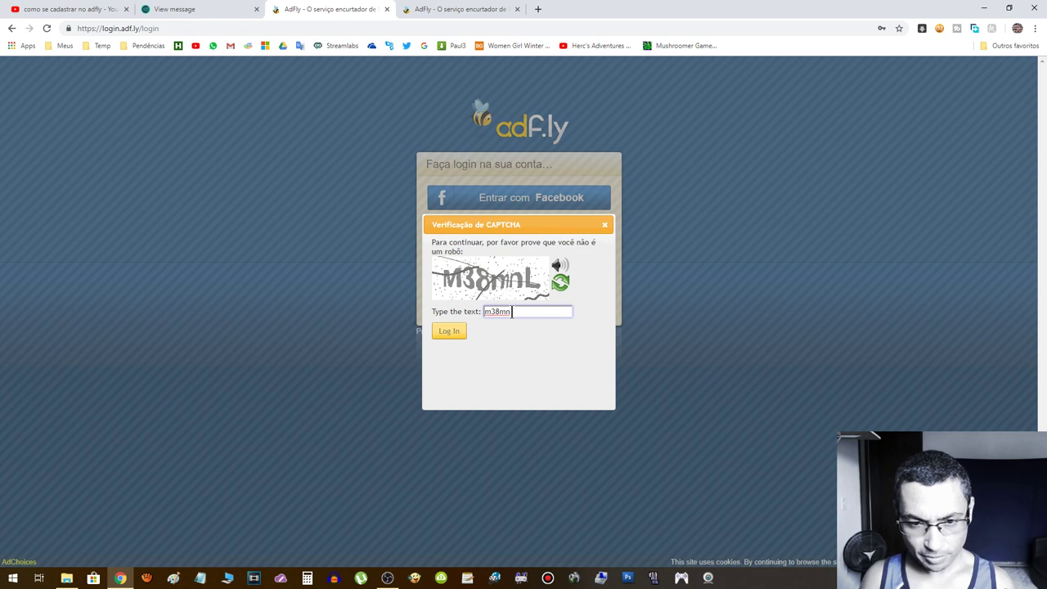
{"action": "type", "text": "l"}
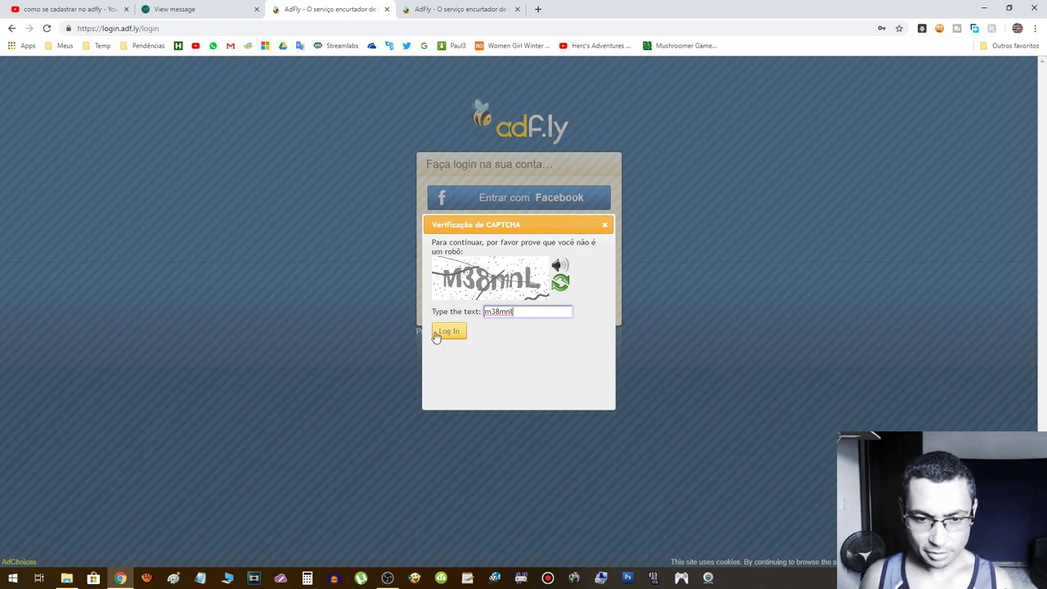
{"action": "left_click", "coordinate": [444, 332]}
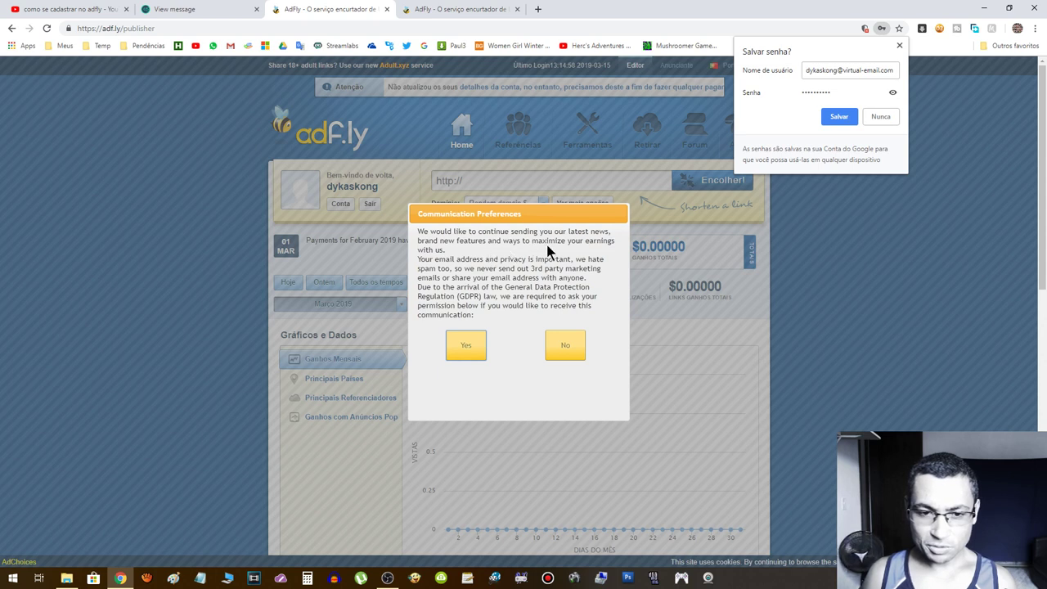
- Answer No to AdF.ly's Communication Preferences and open a blank new Chrome tab
{"action": "left_click", "coordinate": [572, 354]}
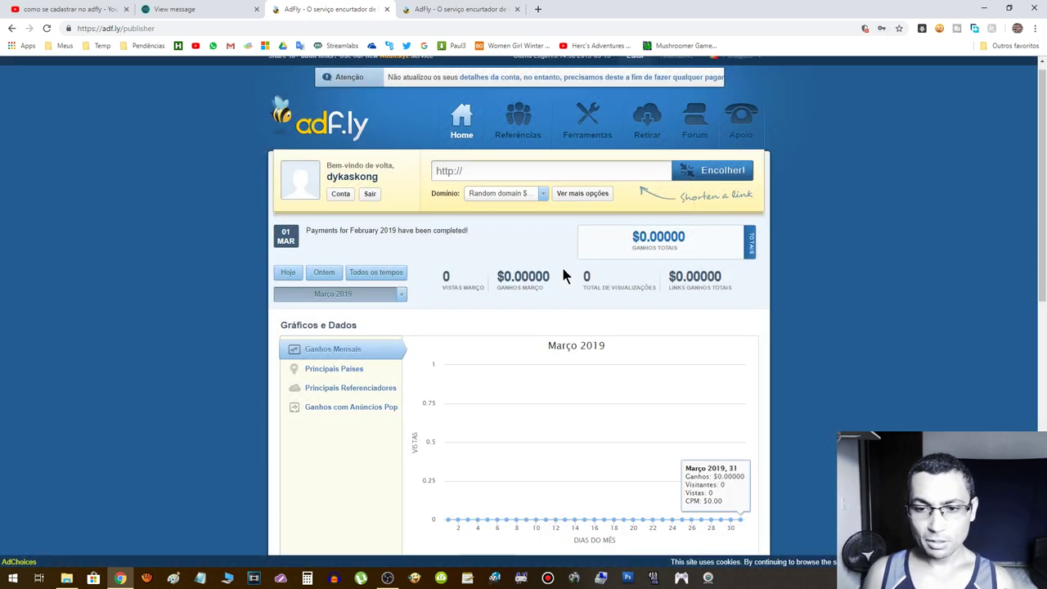
{"action": "scroll", "coordinate": [561, 263], "scroll_direction": "down", "scroll_amount": 2}
{"action": "scroll", "coordinate": [480, 320], "scroll_direction": "down", "scroll_amount": 1}
{"action": "scroll", "coordinate": [488, 264], "scroll_direction": "up", "scroll_amount": 4}
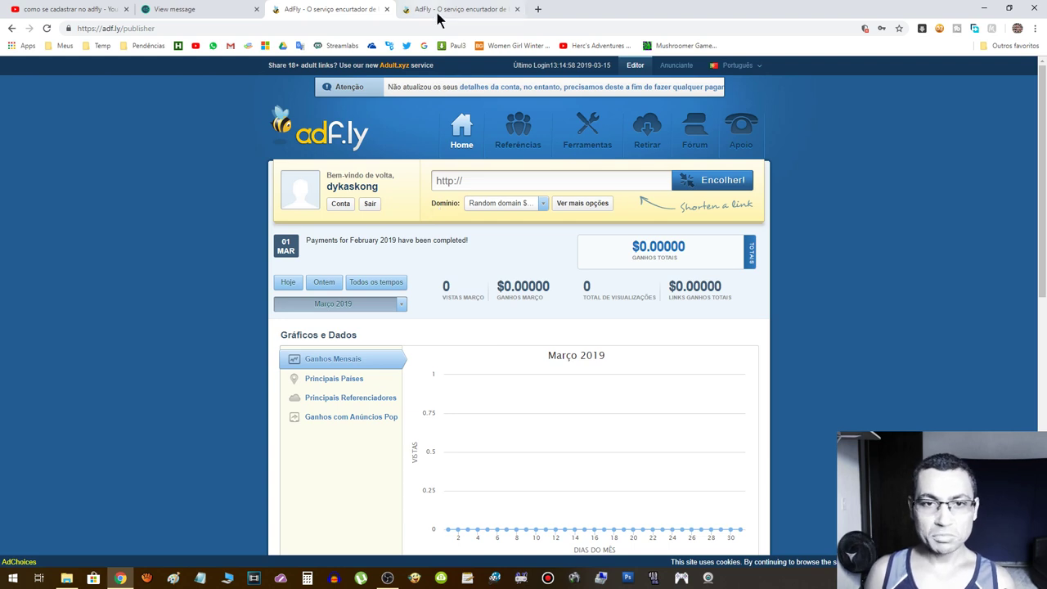
{"action": "left_click", "coordinate": [537, 9]}
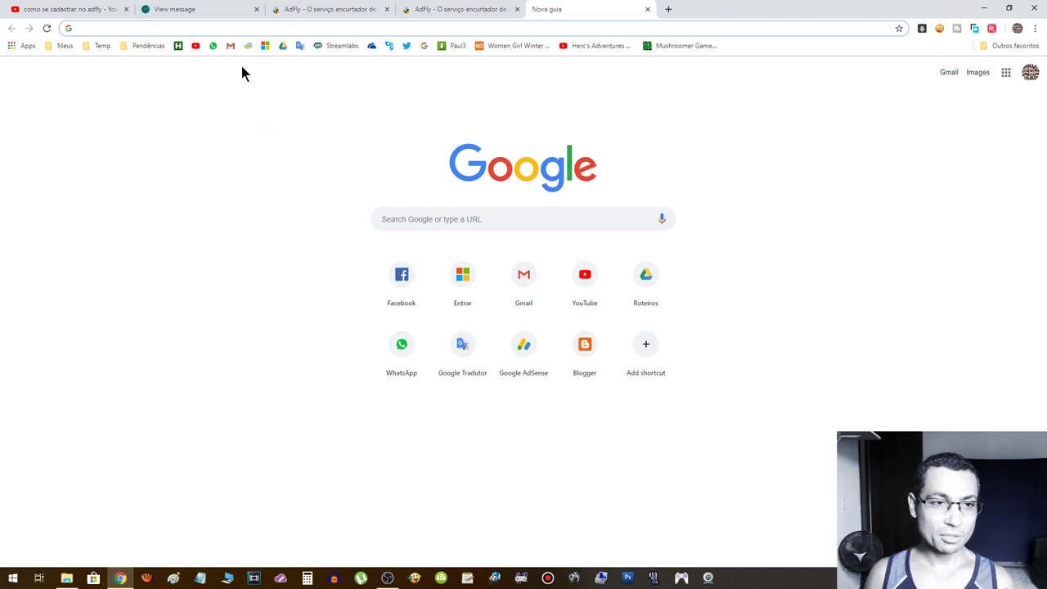
- Load the Google Play top free games page and open the Super Brawl Universal app
{"action": "type", "text": "https://play.google.com/store/apps/category/GAME/collection/topselling_new_free"}
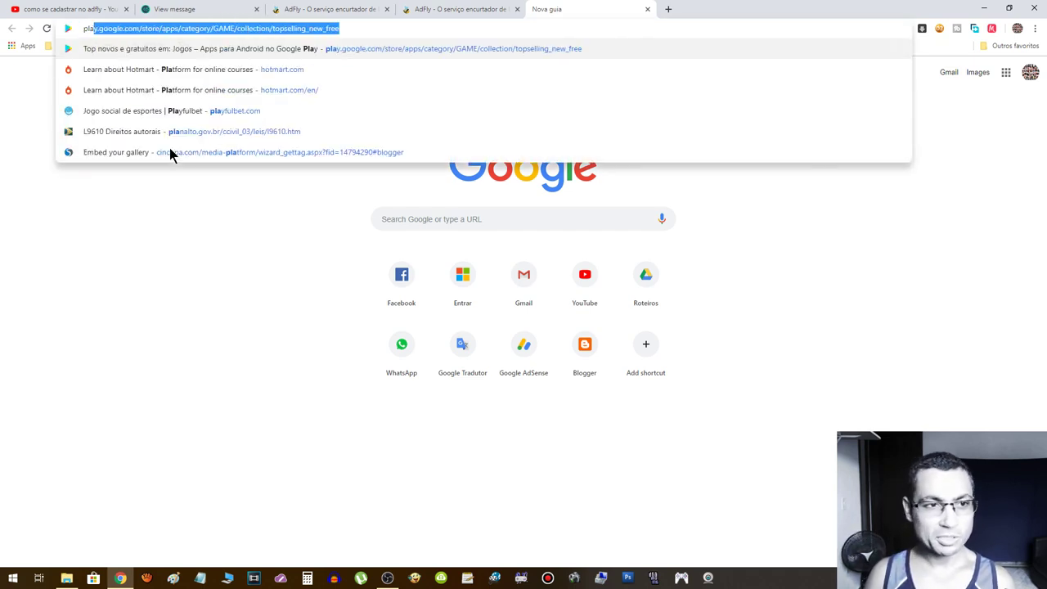
{"action": "key", "text": "Return"}
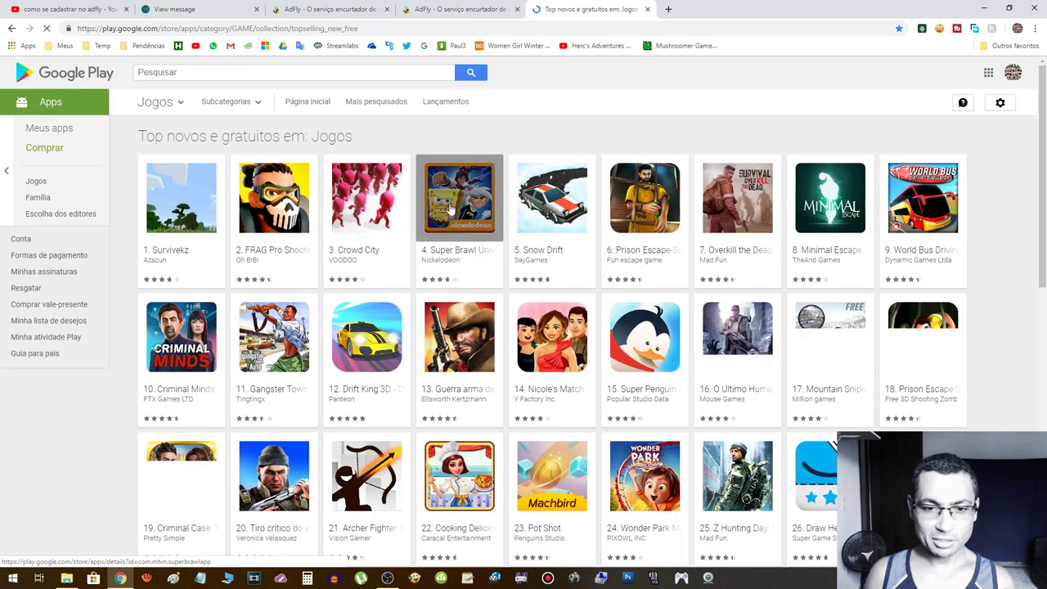
{"action": "left_click", "coordinate": [457, 205]}
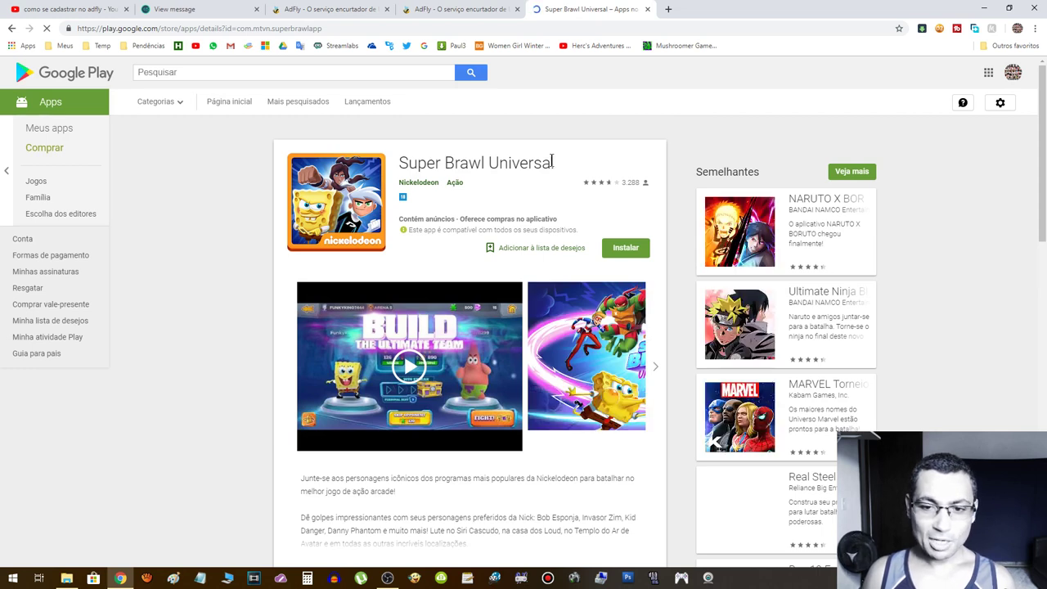
- Copy the Super Brawl Universal page address and return to the AdF.ly tab
{"action": "left_click", "coordinate": [324, 29]}
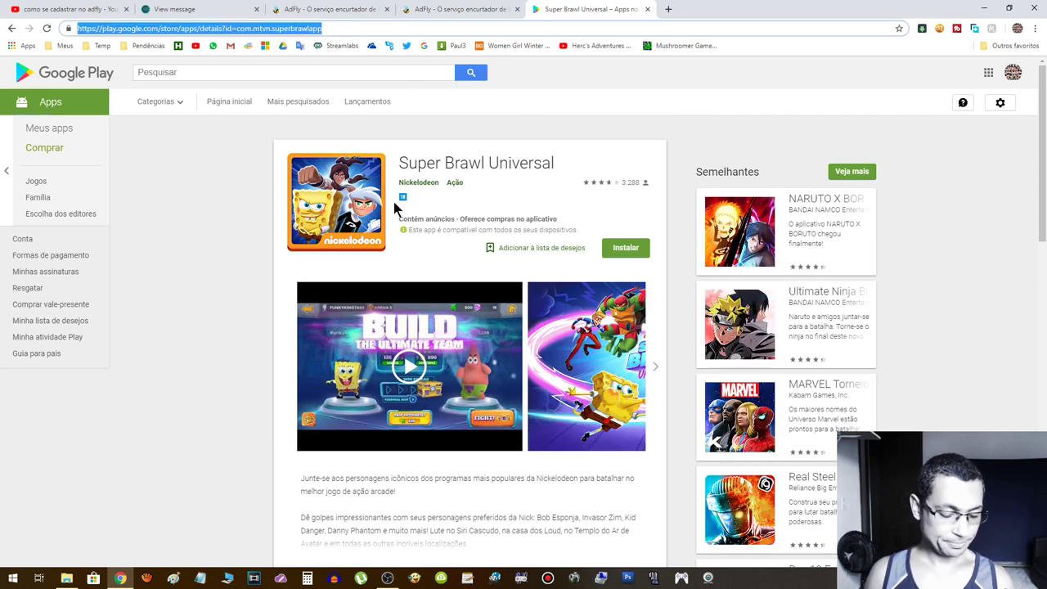
{"action": "right_click", "coordinate": [248, 30]}
{"action": "left_click", "coordinate": [288, 85]}
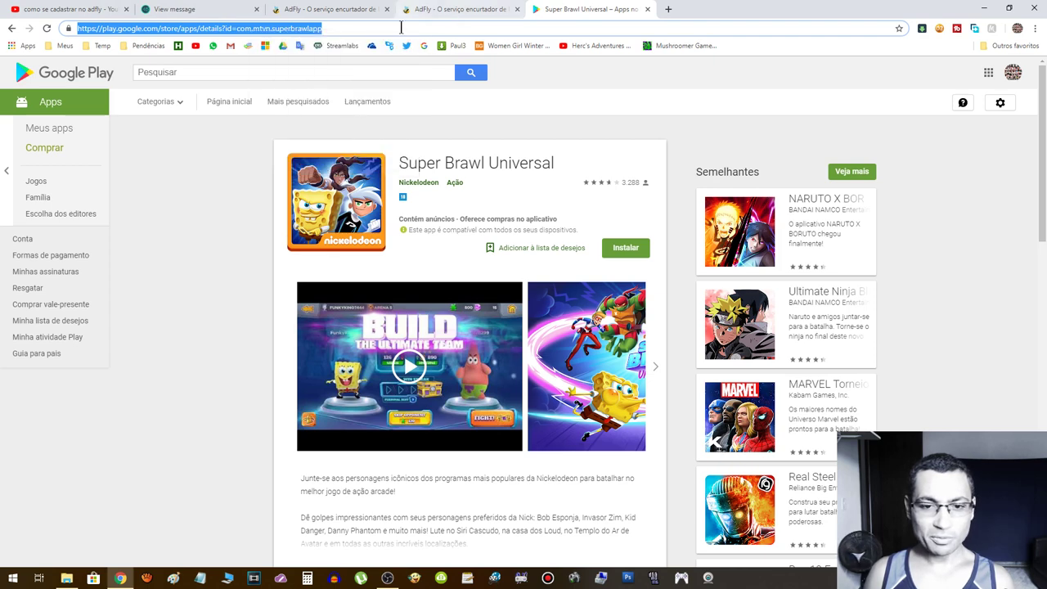
{"action": "left_click", "coordinate": [454, 9]}
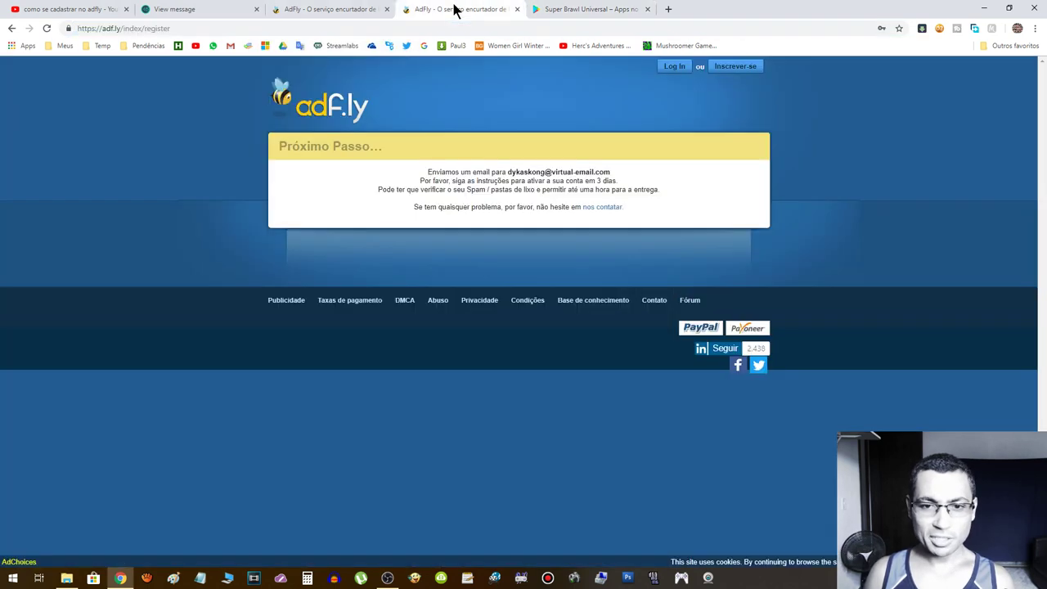
- Close the leftover confirmation tab and shorten the pasted Play Store link on the dashboard
{"action": "left_click", "coordinate": [517, 9]}
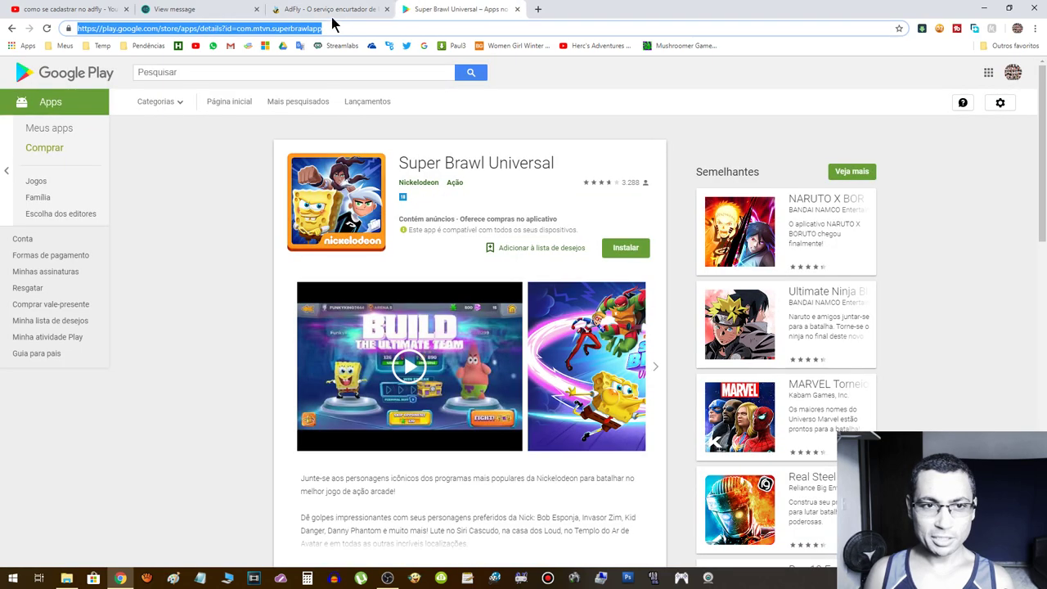
{"action": "left_click", "coordinate": [333, 11]}
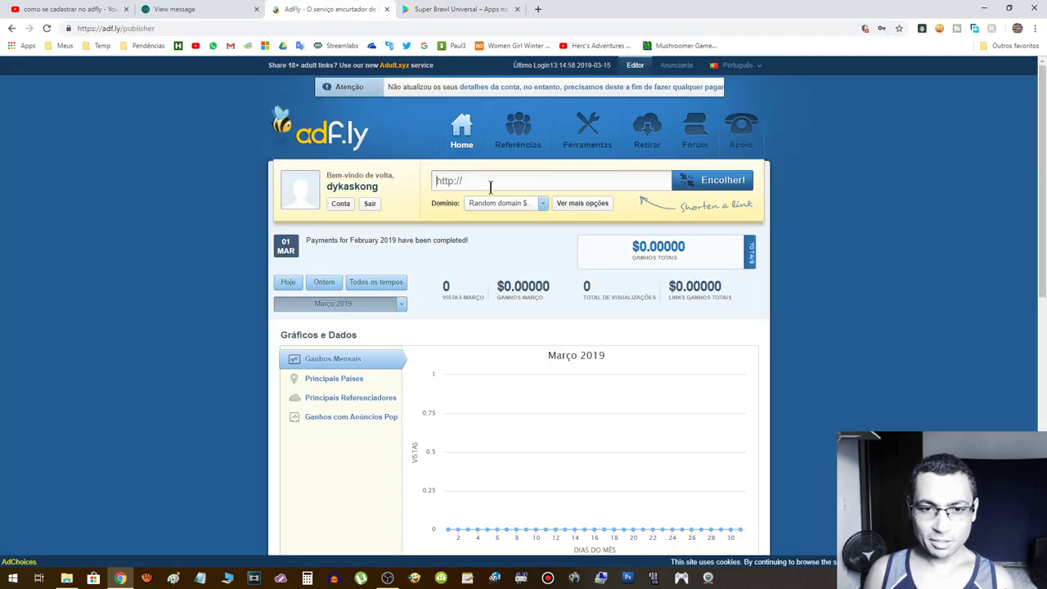
{"action": "right_click", "coordinate": [482, 181]}
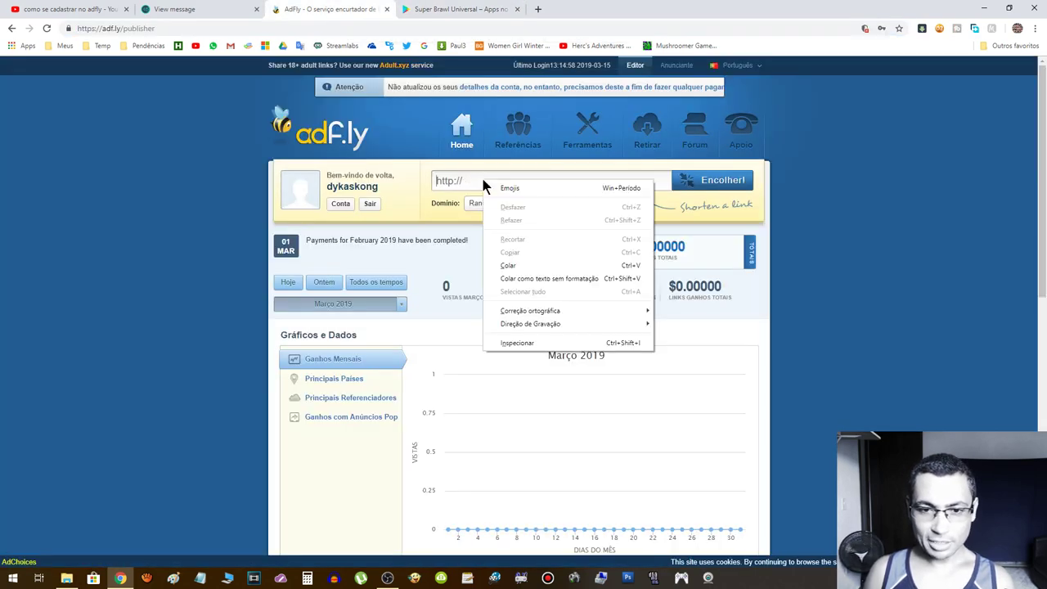
{"action": "left_click", "coordinate": [509, 265]}
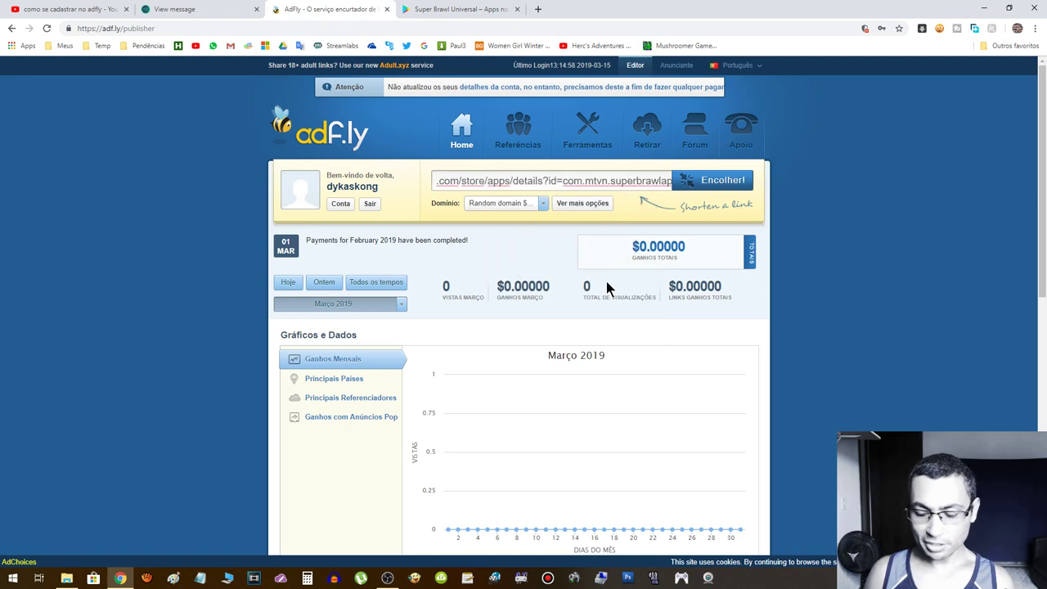
{"action": "key", "text": "Home"}
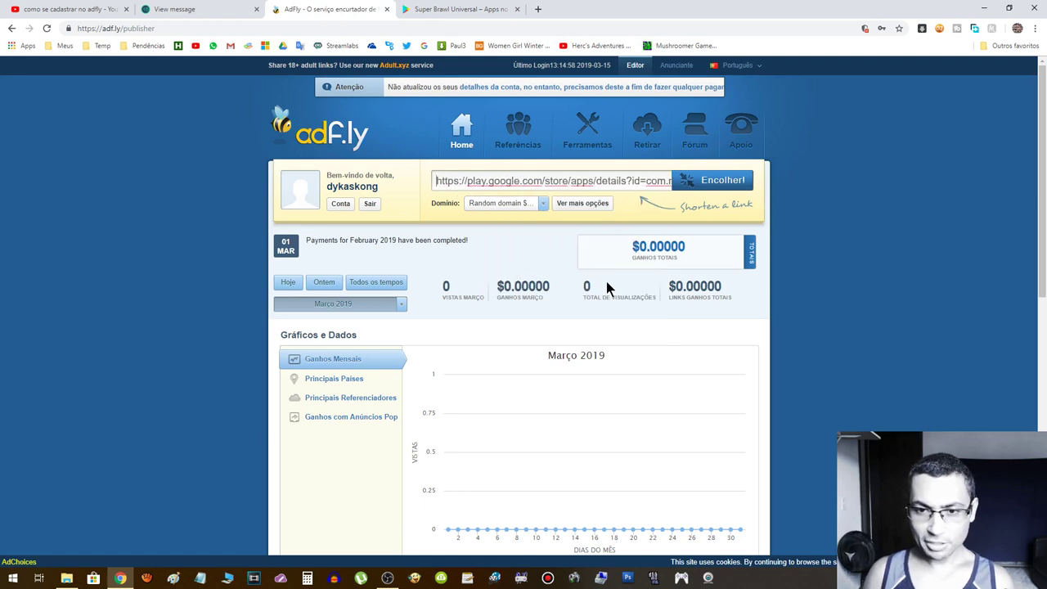
{"action": "left_click", "coordinate": [713, 184]}
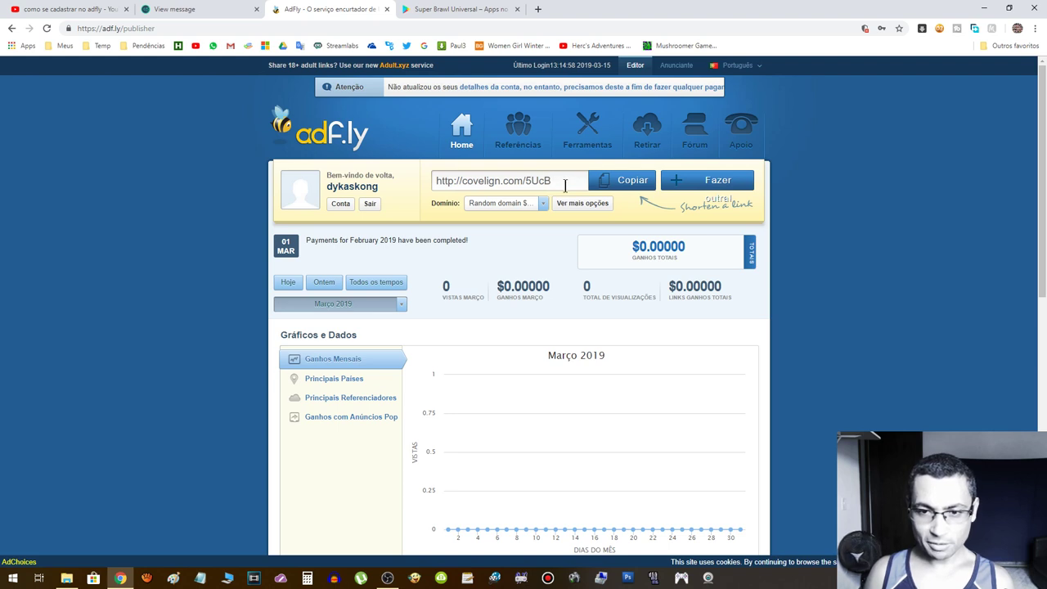
{"action": "left_click_drag", "start_coordinate": [564, 179], "coordinate": [386, 189]}
{"action": "key", "text": "ctrl+v"}
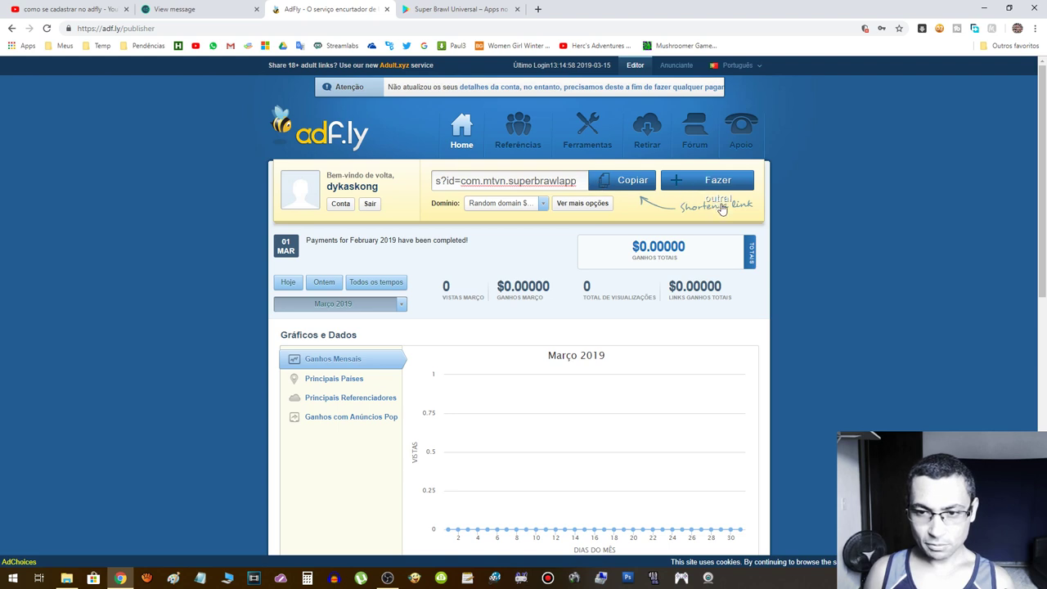
{"action": "left_click", "coordinate": [682, 181]}
{"action": "left_click", "coordinate": [475, 182]}
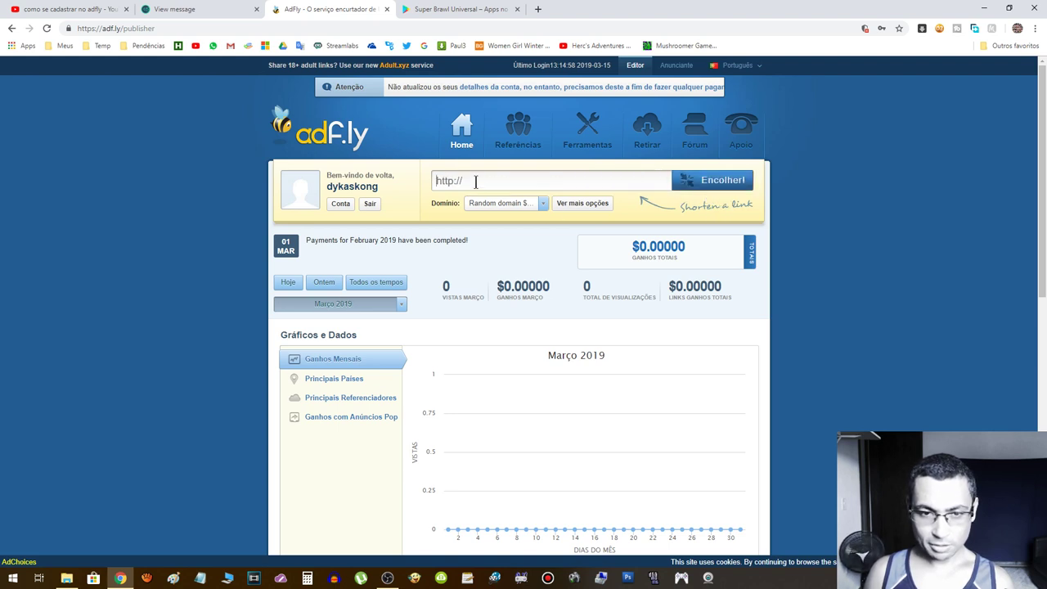
- Paste the Play Store link and enter the custom name 'bobesponja' under more options
{"action": "key", "text": "ctrl+v"}
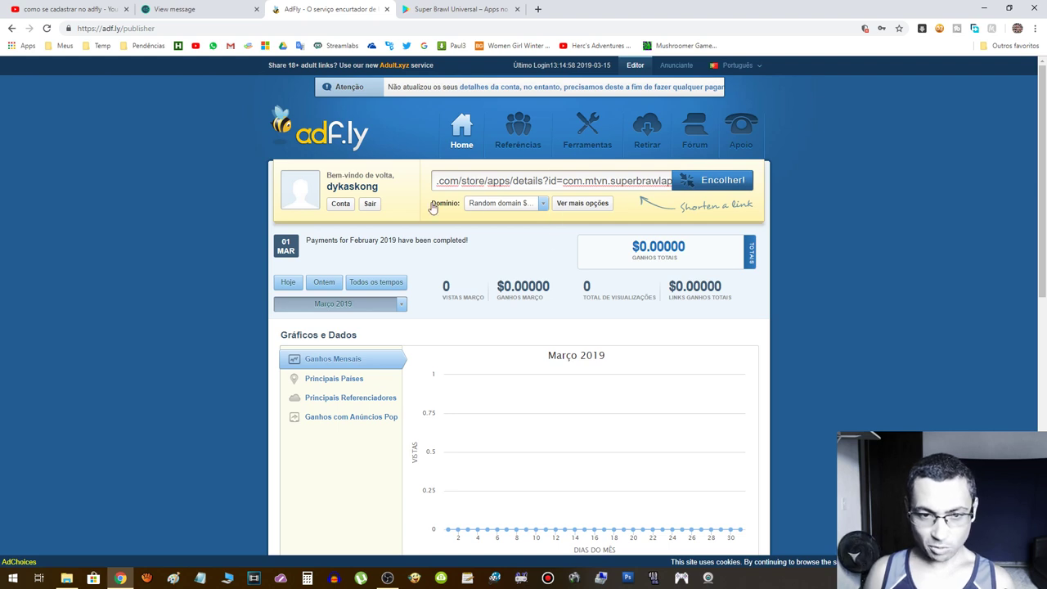
{"action": "left_click", "coordinate": [543, 205]}
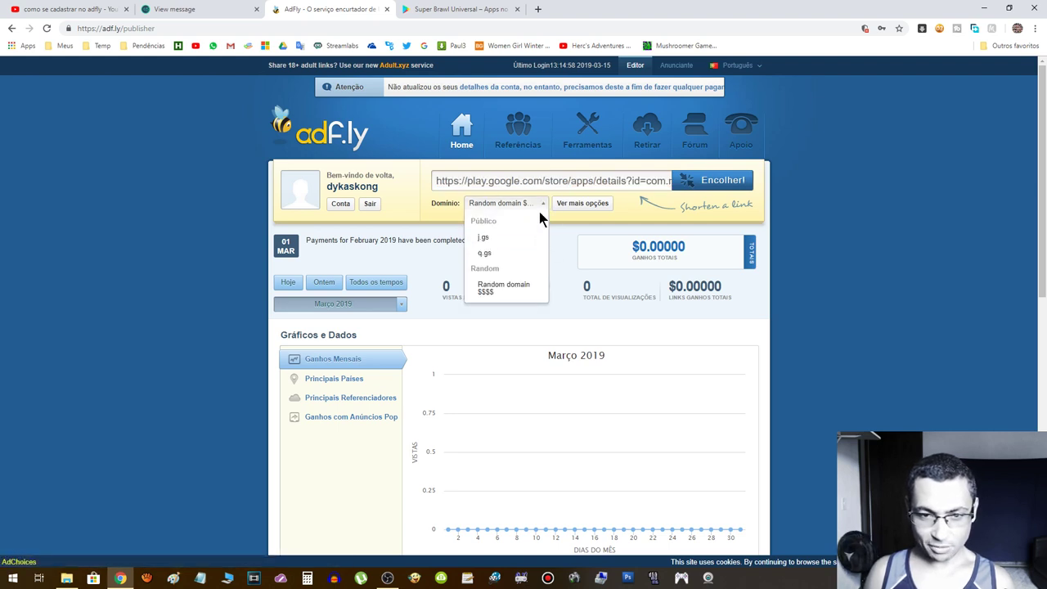
{"action": "left_click", "coordinate": [583, 206]}
{"action": "left_click", "coordinate": [584, 209]}
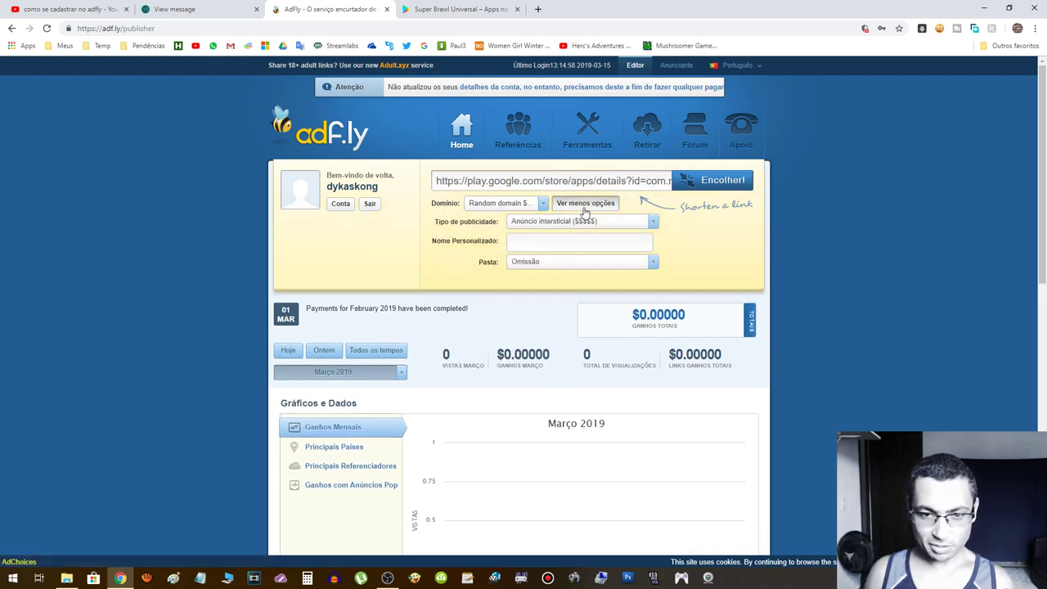
{"action": "left_click", "coordinate": [533, 242]}
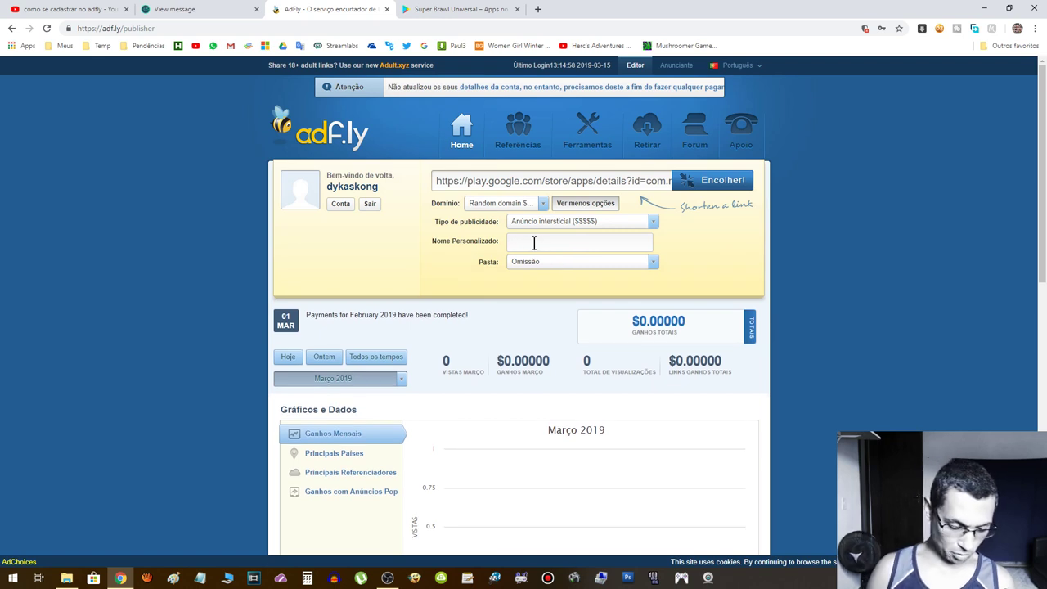
{"action": "type", "text": "bobesponja"}
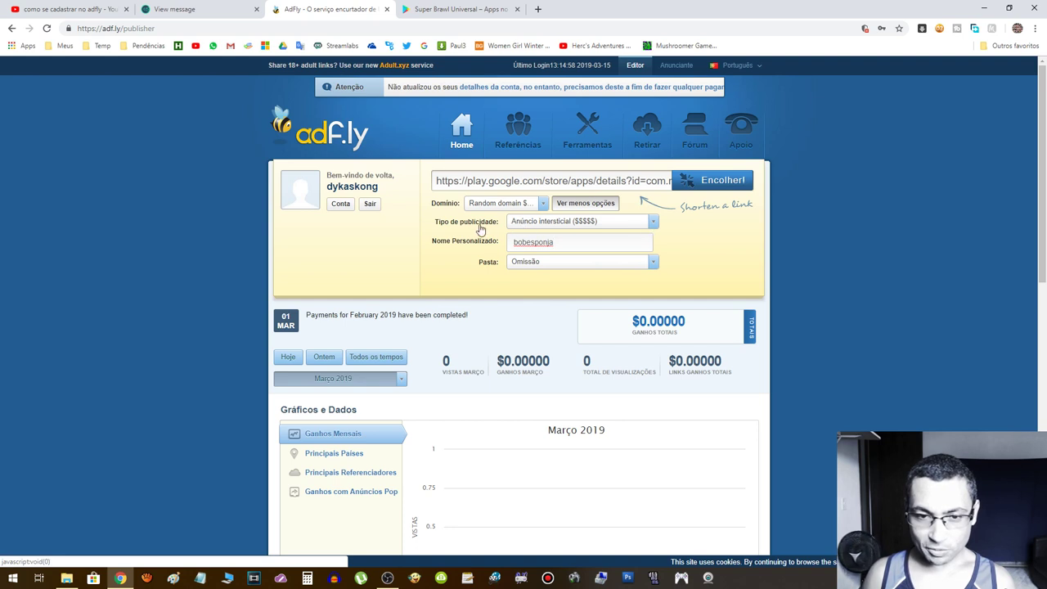
- Keep interstitial ads, shorten the link, and copy the new bobesponja short link
{"action": "left_click", "coordinate": [654, 223]}
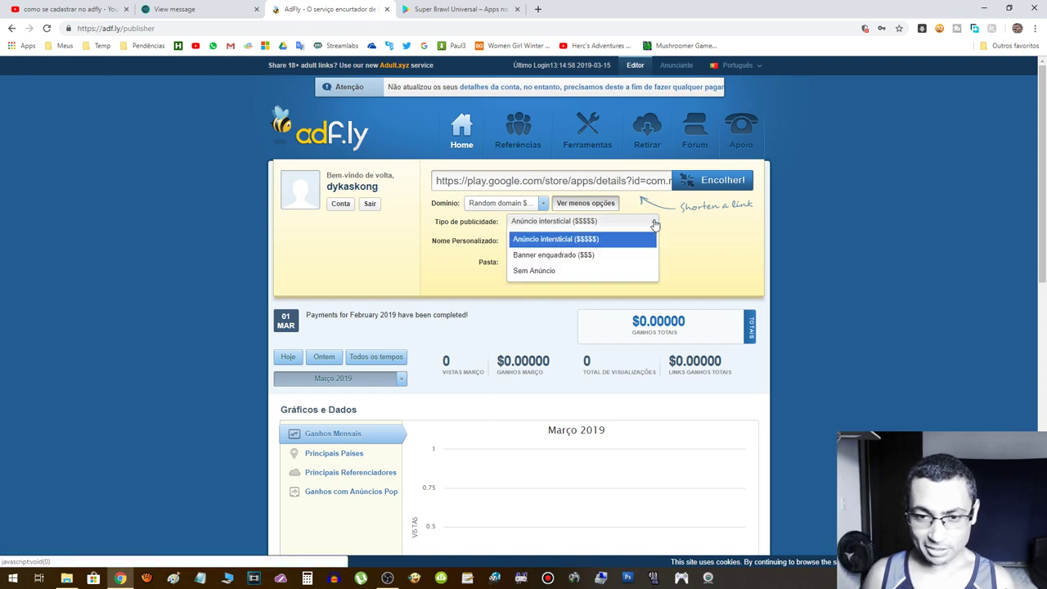
{"action": "left_click", "coordinate": [654, 223]}
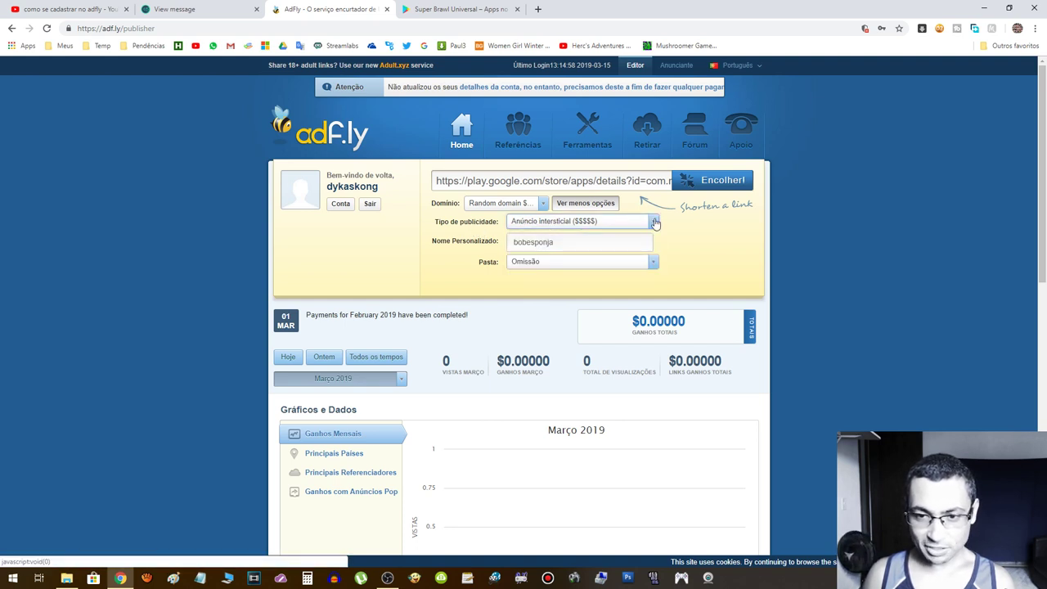
{"action": "left_click", "coordinate": [655, 223]}
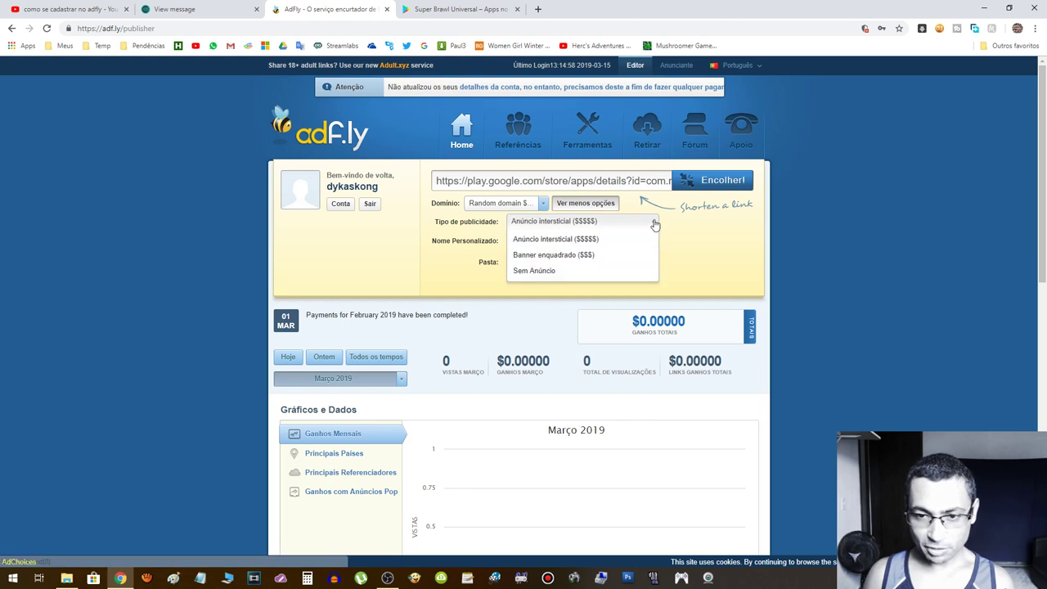
{"action": "left_click", "coordinate": [655, 223]}
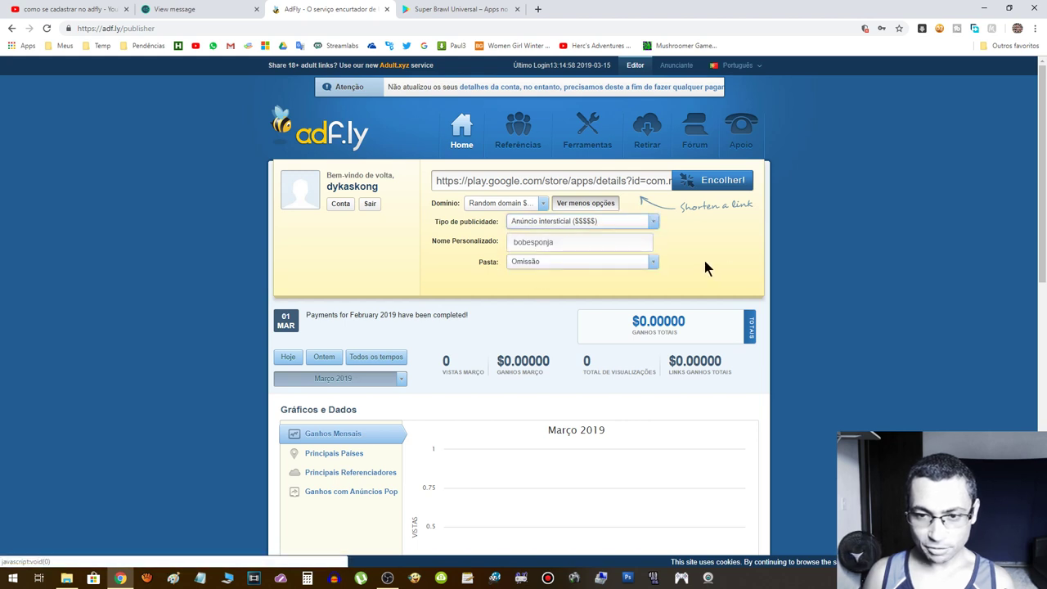
{"action": "left_click", "coordinate": [714, 180]}
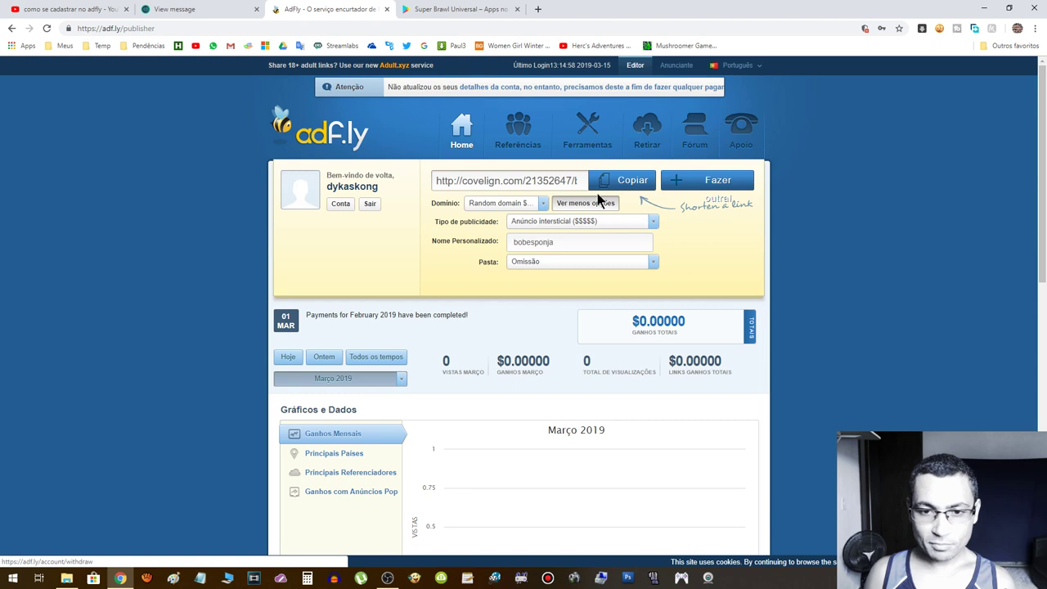
{"action": "left_click", "coordinate": [624, 182]}
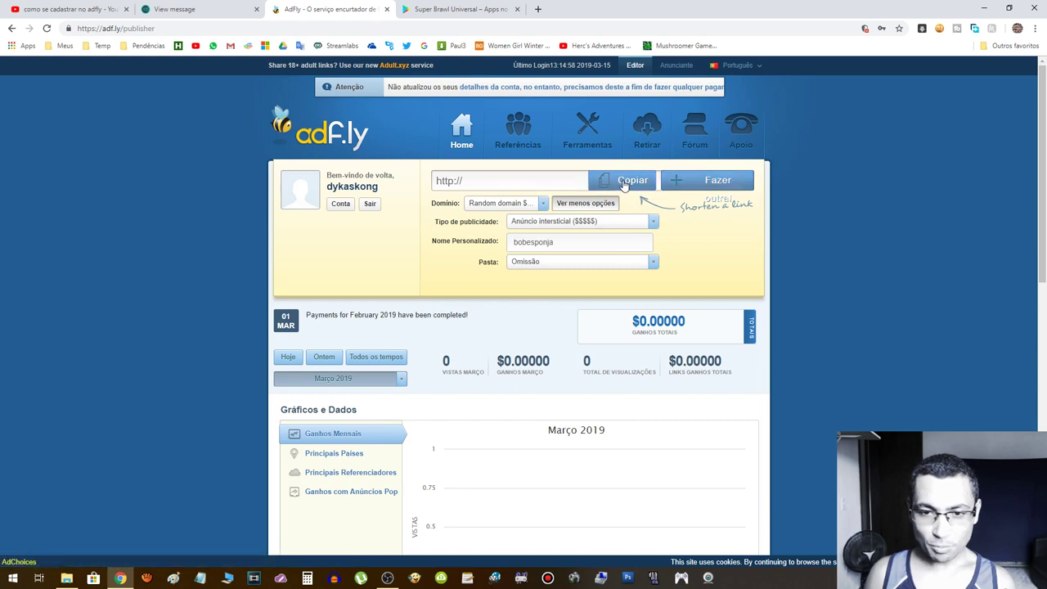
- Paste the bobesponja short link into Notepad, then return to the Super Brawl Universal tab
{"action": "left_click", "coordinate": [200, 578]}
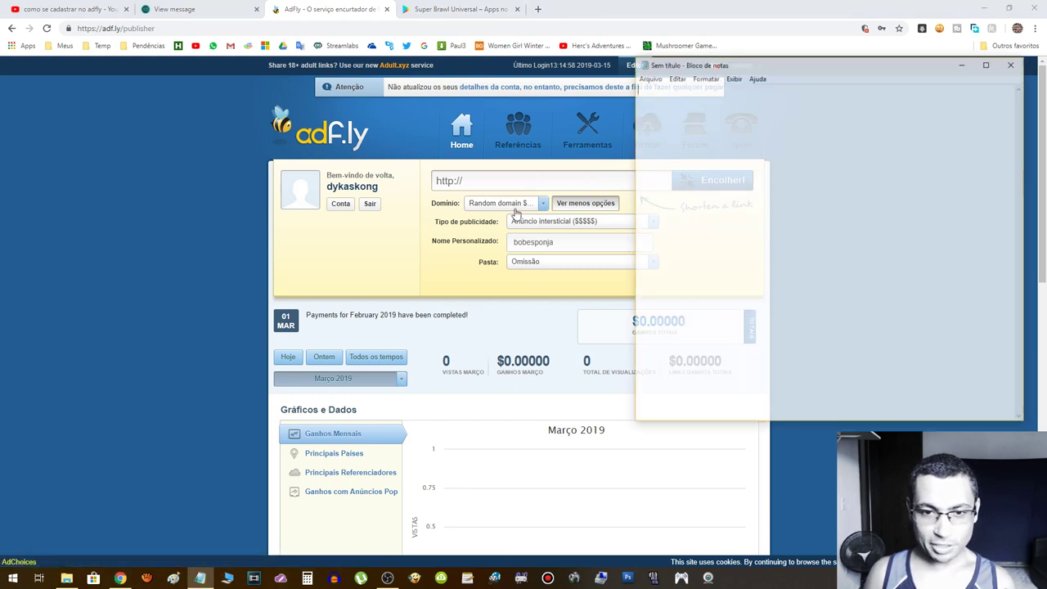
{"action": "key", "text": "ctrl+v"}
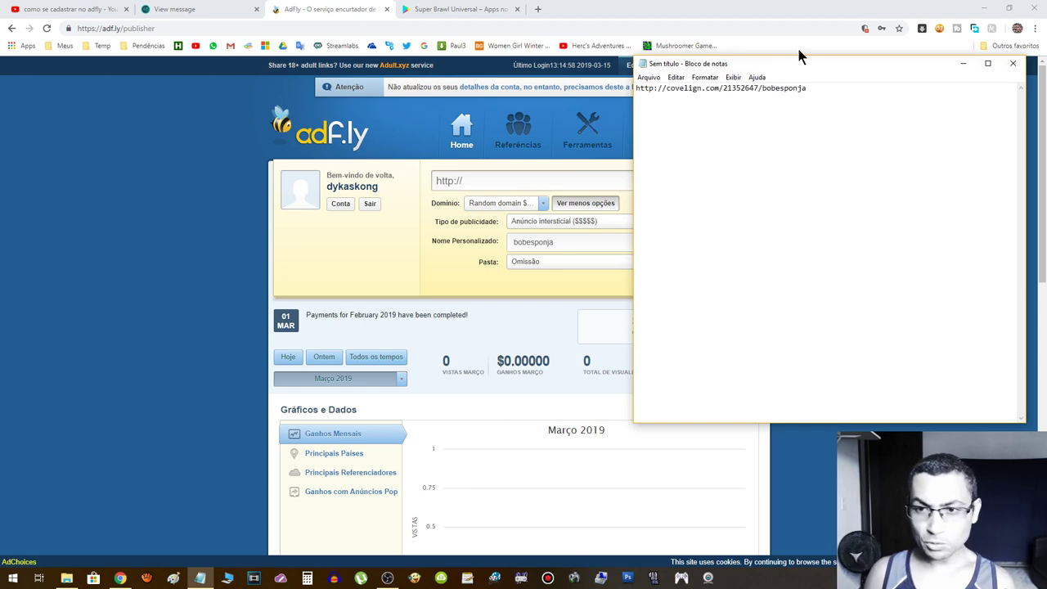
{"action": "left_click_drag", "start_coordinate": [800, 66], "coordinate": [463, 146]}
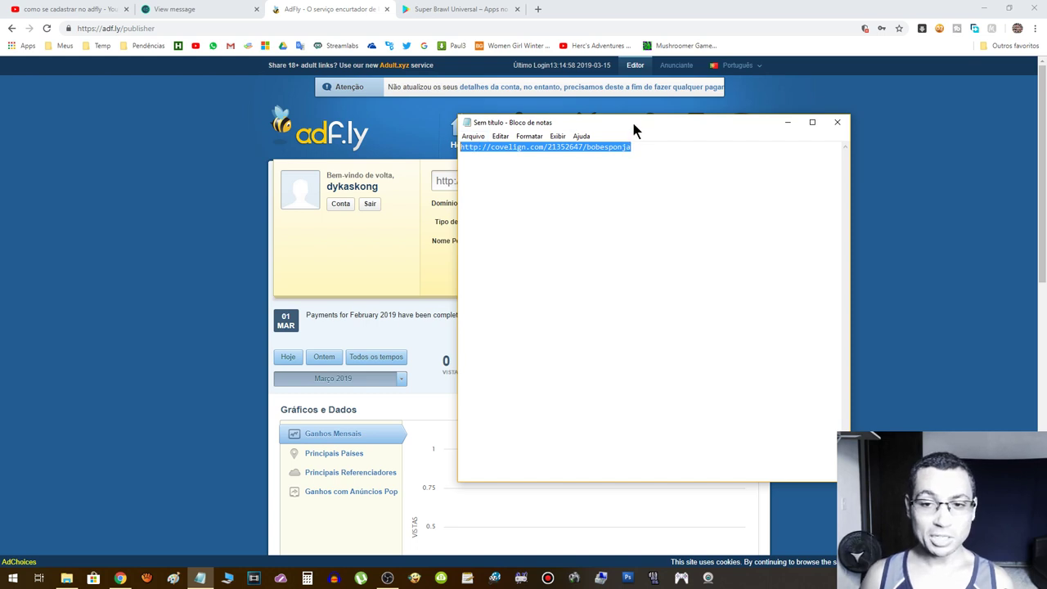
{"action": "left_click_drag", "start_coordinate": [632, 121], "coordinate": [554, 136]}
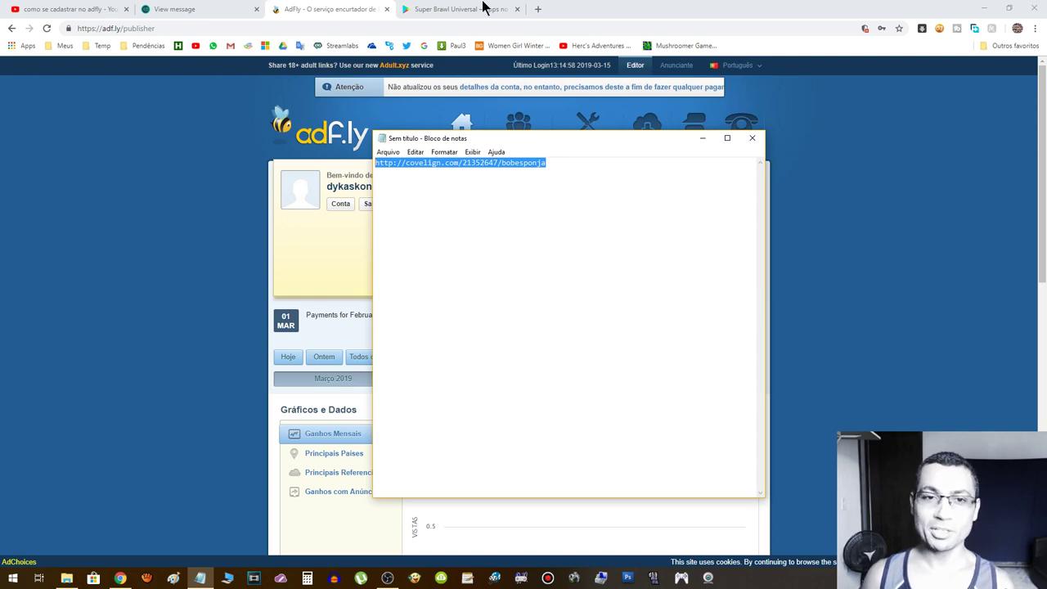
{"action": "left_click", "coordinate": [405, 9]}
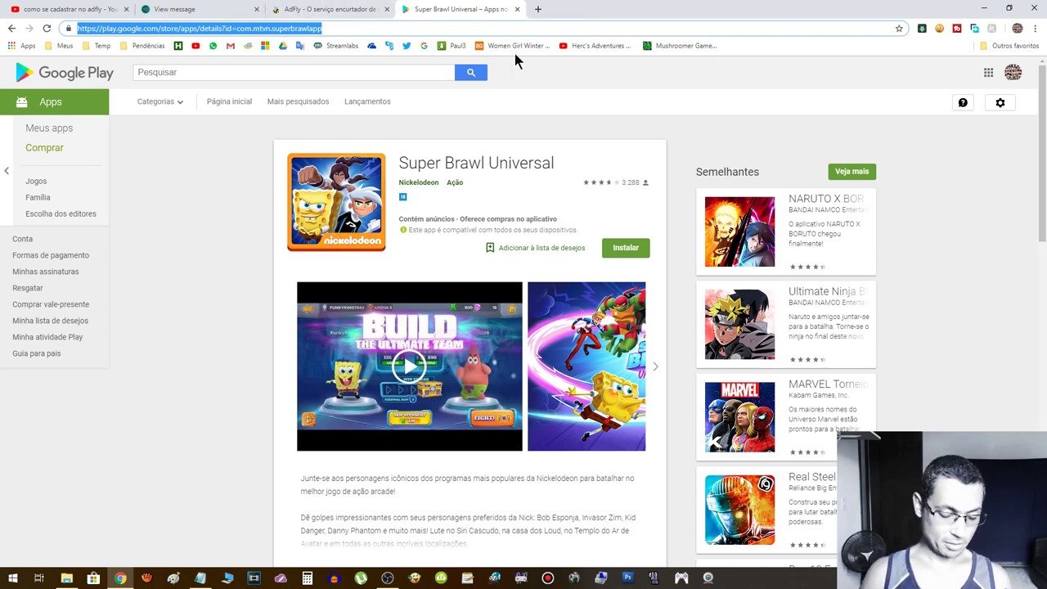
- Load the bobesponja short link in an incognito window and skip the ad with FECHAR PROPAGANDA
{"action": "key", "text": "ctrl+shift+n"}
{"action": "type", "text": "http://coveligm.com/21352647/bobesponja"}
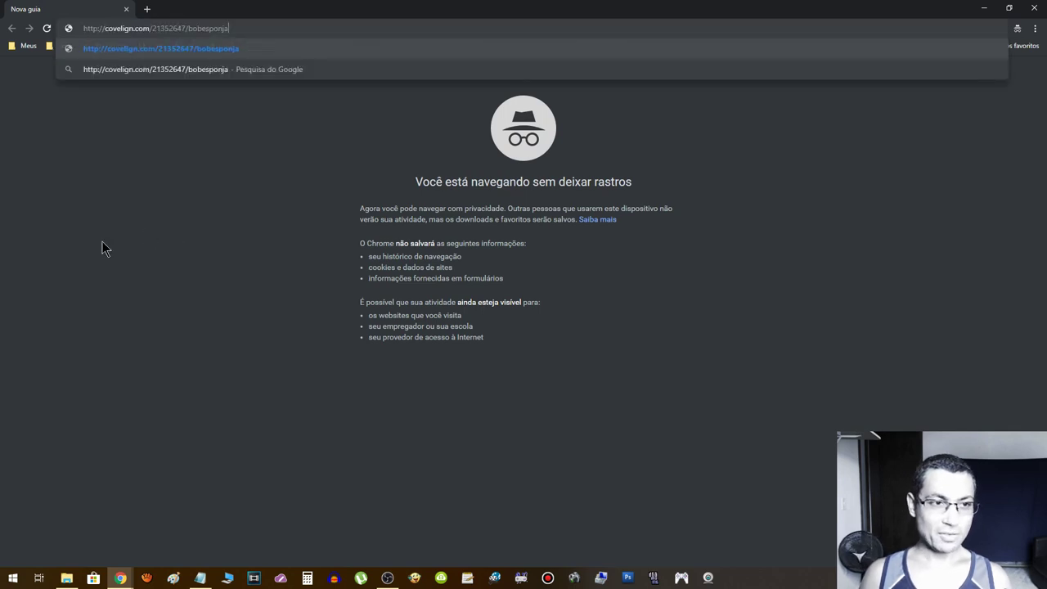
{"action": "key", "text": "Return"}
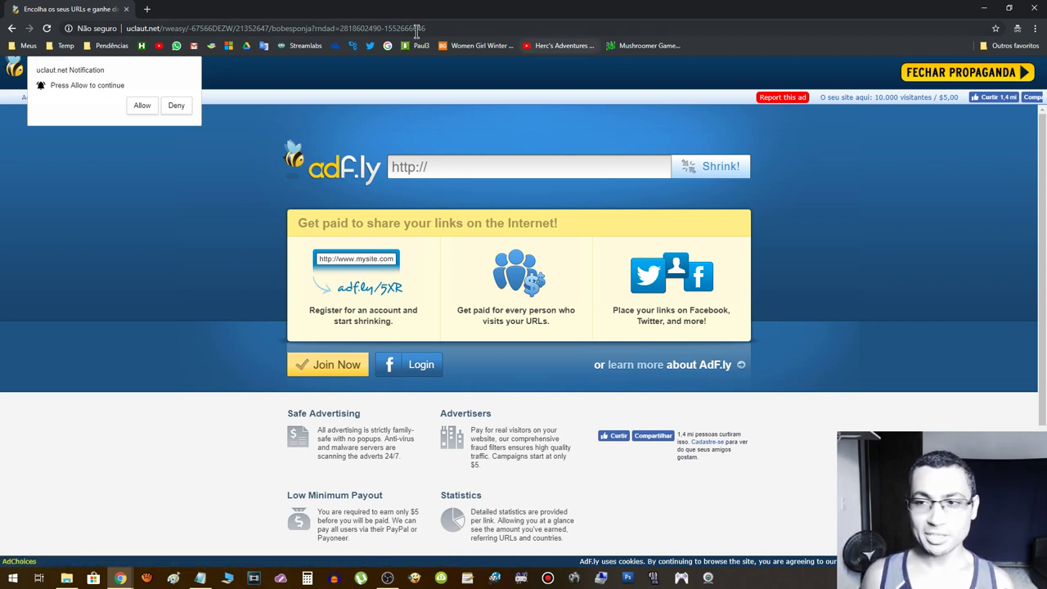
{"action": "left_click", "coordinate": [949, 74]}
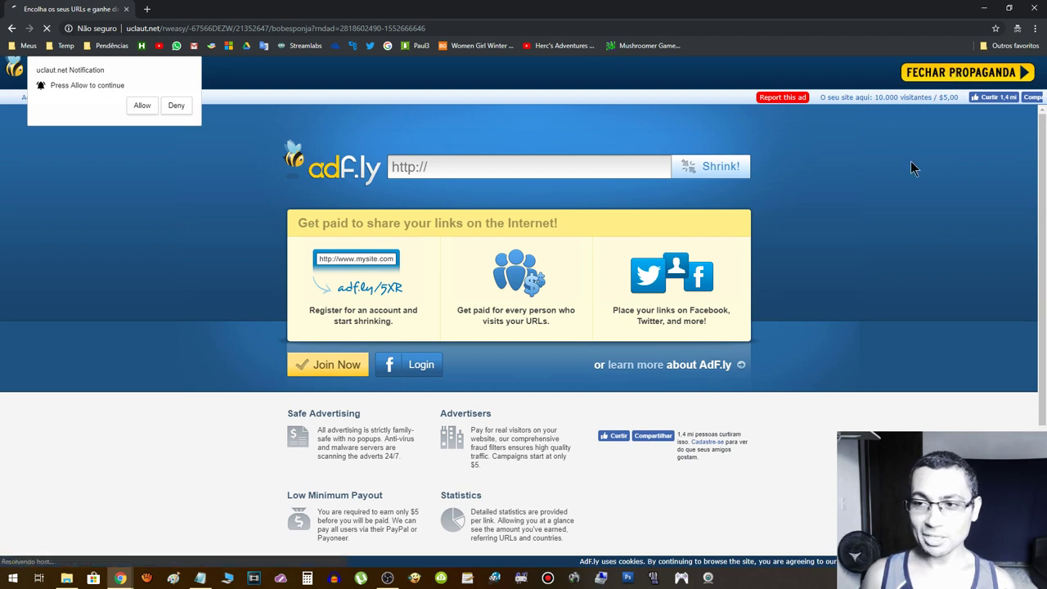